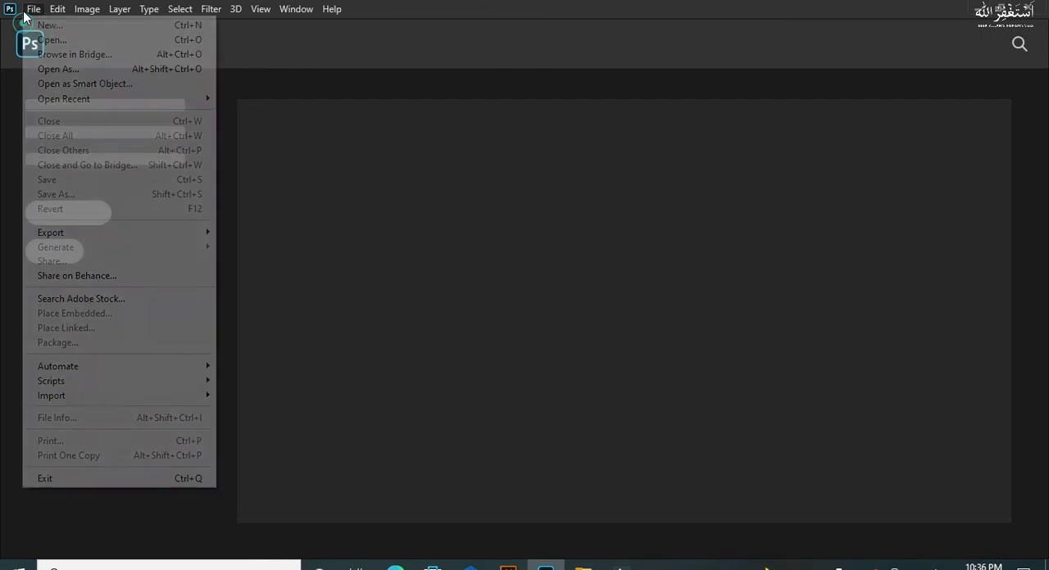
Step: Create a new 30 x 30 px document at 300 ppi in RGB Color with transparent background contents, fitted to the screen
click(37, 23)
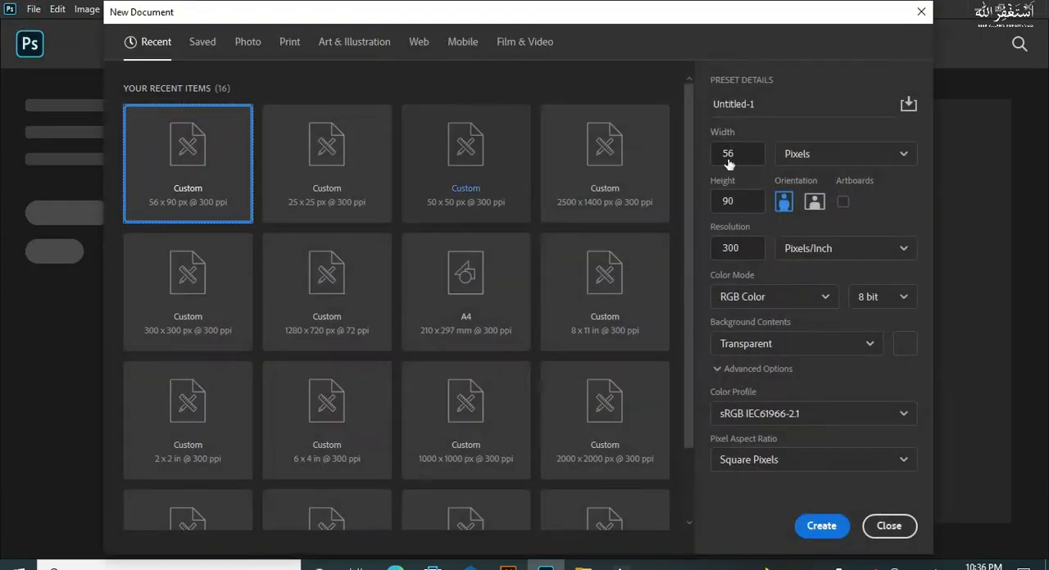
click(763, 156)
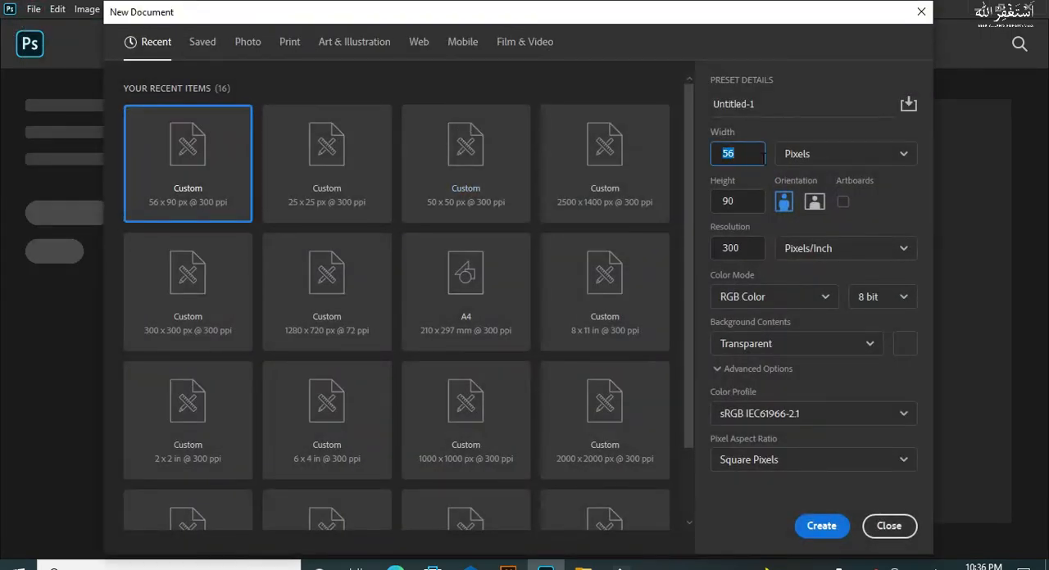
click(738, 196)
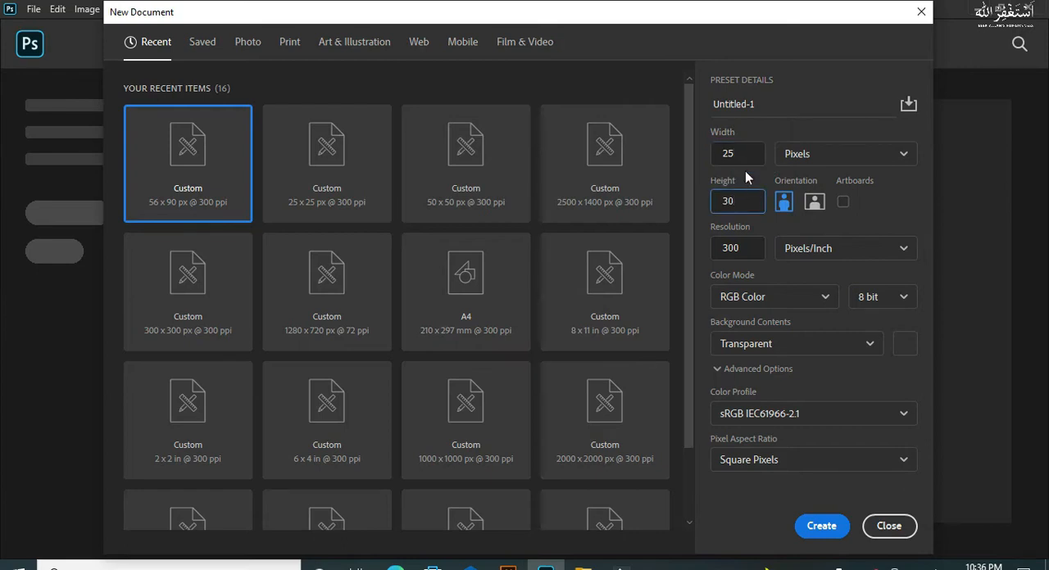
click(745, 155)
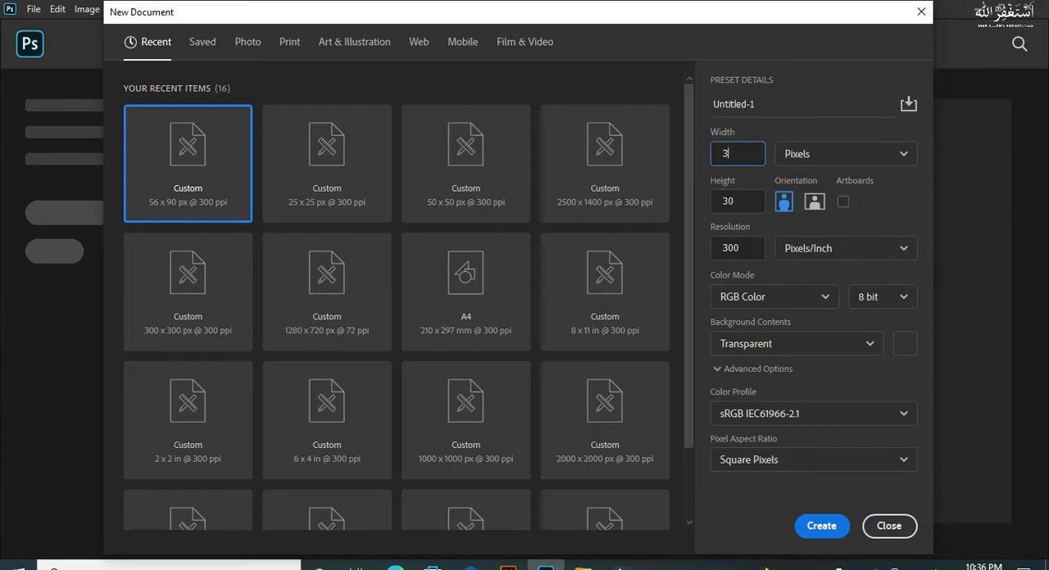
click(770, 299)
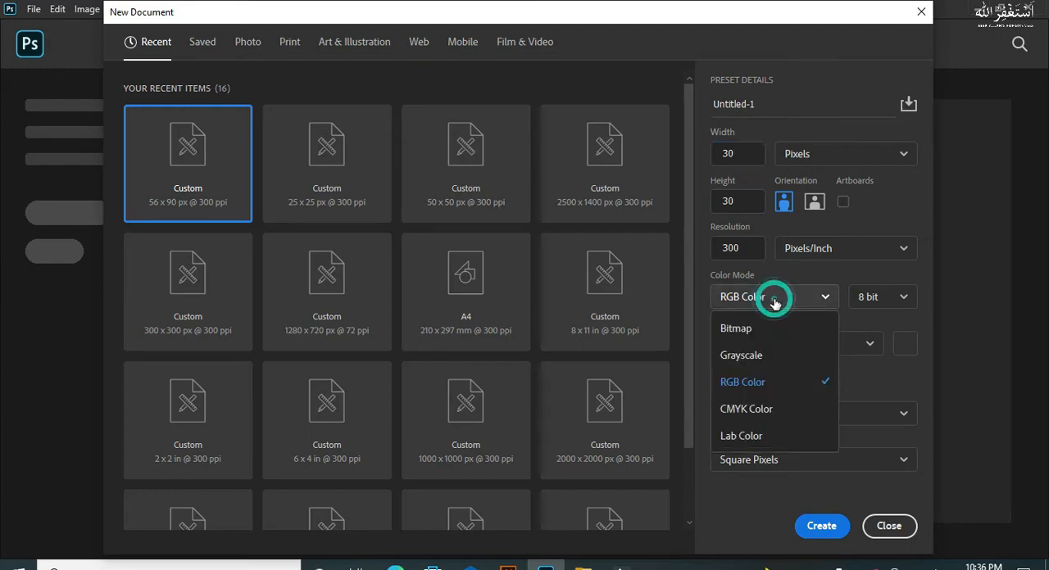
click(753, 388)
click(773, 344)
click(772, 344)
click(804, 533)
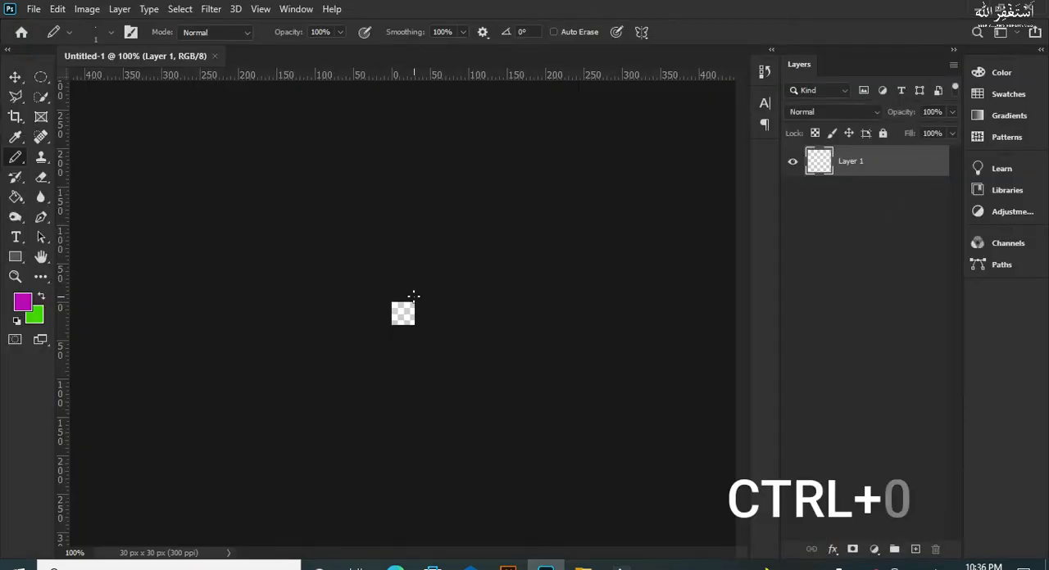
key(ctrl+0)
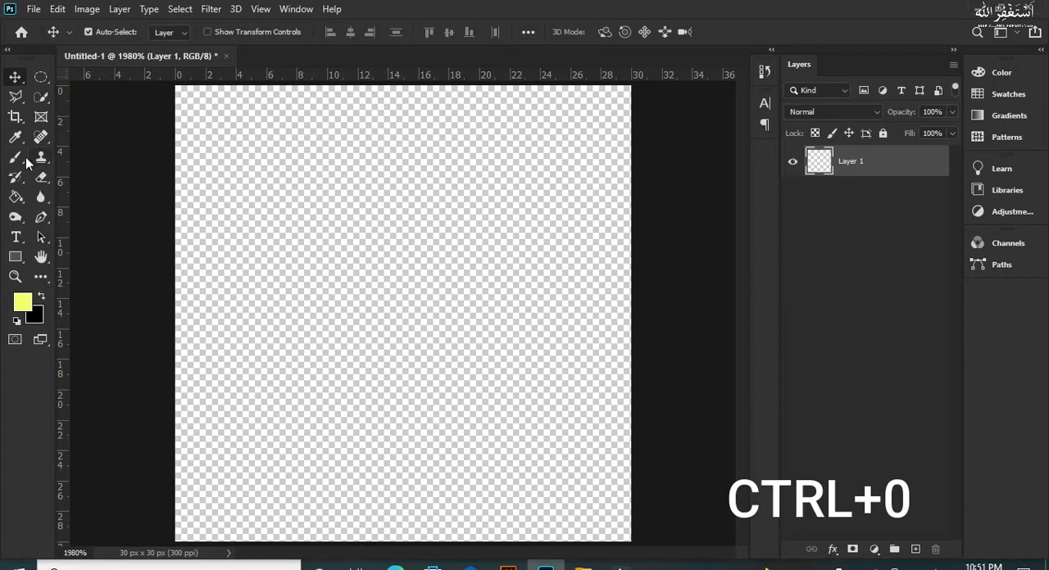
Step: Choose the Pencil tool with a Hard Round tip sized 1 px
click(24, 156)
click(63, 171)
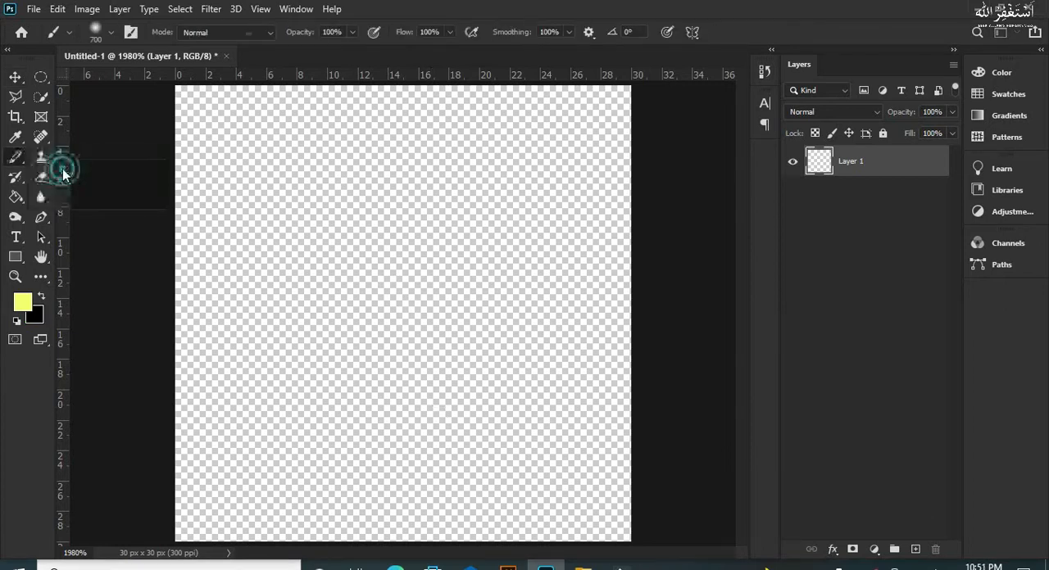
click(109, 32)
click(88, 79)
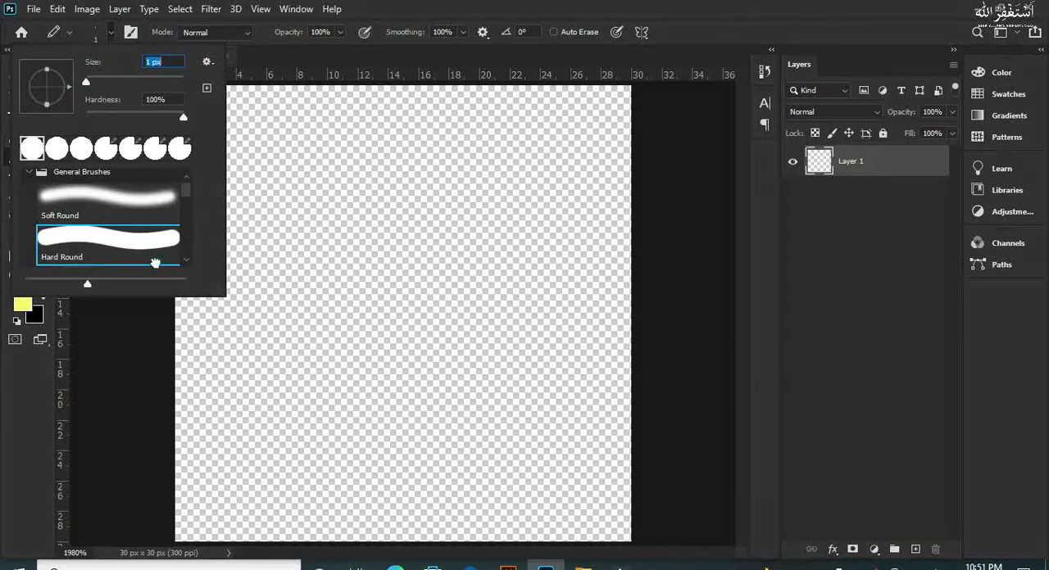
click(340, 234)
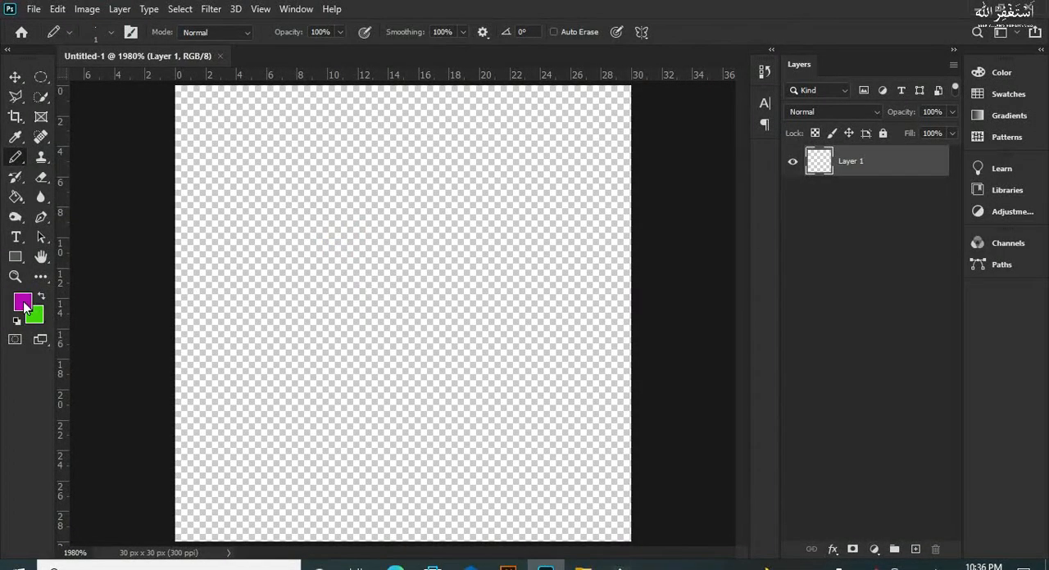
Step: Set the foreground colour to black (000000)
click(23, 302)
drag(232, 437, 224, 451)
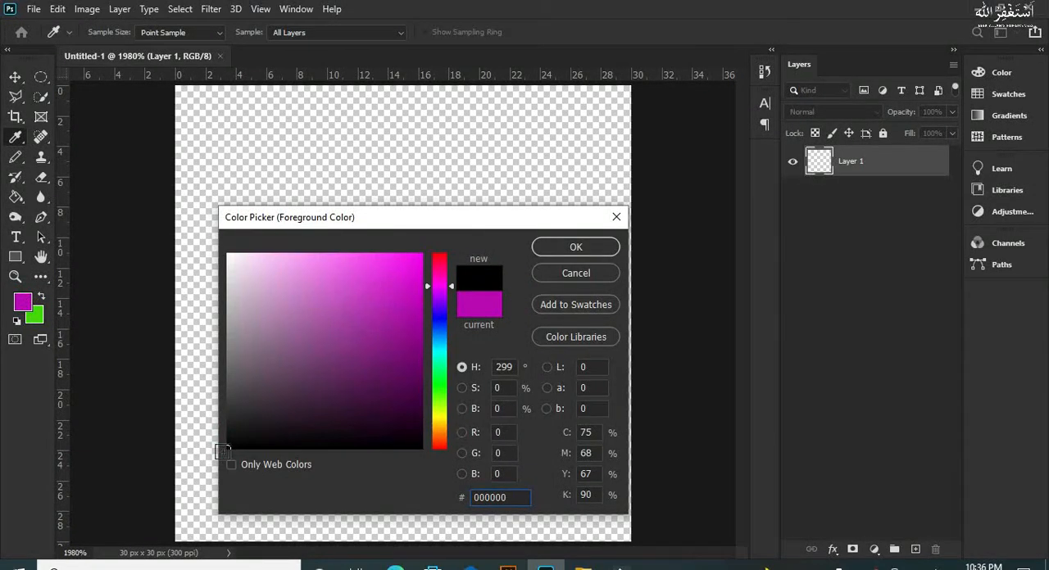
key(Return)
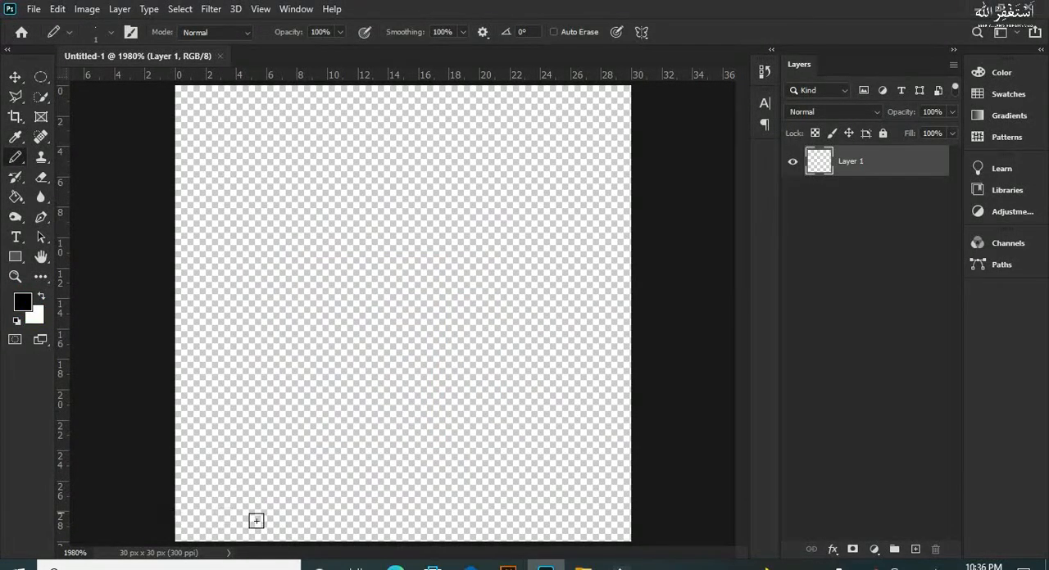
Step: Draw the left edge of the neck up from the canvas bottom and the small stepped ear outline above it
drag(299, 534, 302, 363)
click(289, 352)
click(288, 353)
click(281, 334)
click(275, 321)
click(286, 301)
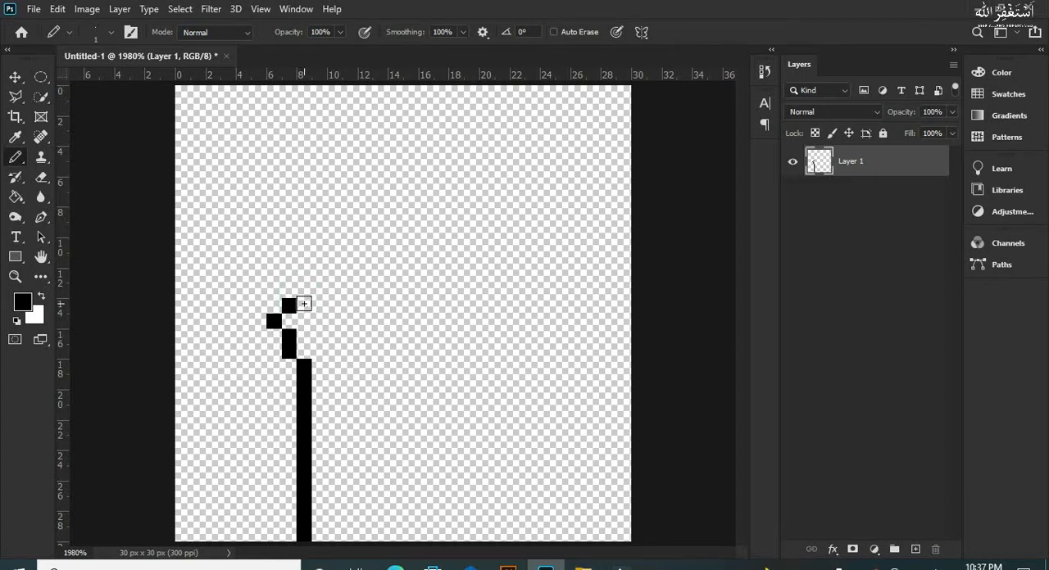
click(304, 305)
Step: Draw the left side of the head up from the ear and the top edge across, trimming its overlong right end
mouse_move(304, 288)
mouse_down()
mouse_move(304, 215)
mouse_move(347, 181)
mouse_move(496, 186)
mouse_up()
click(498, 186)
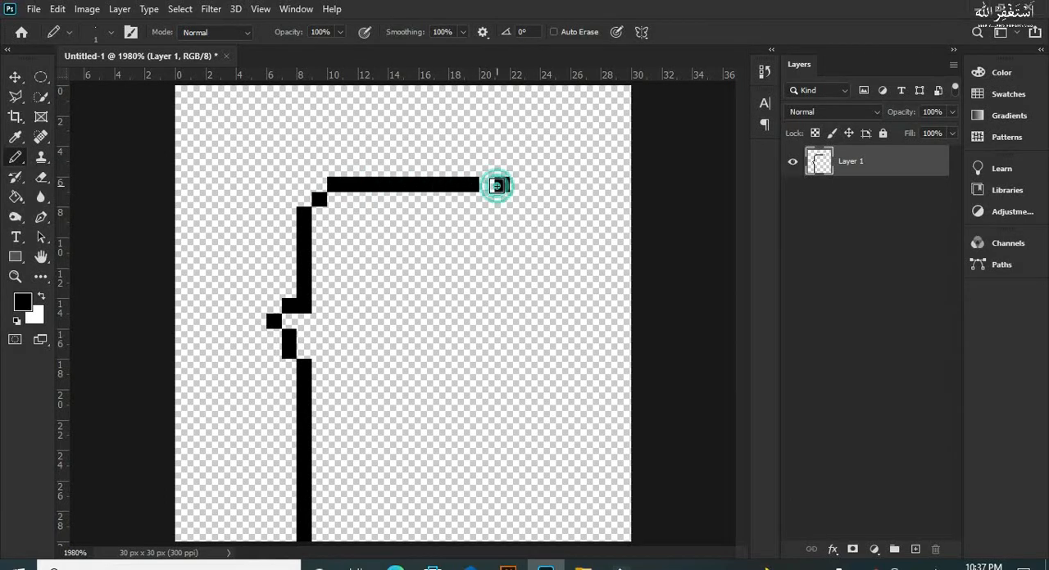
click(486, 185)
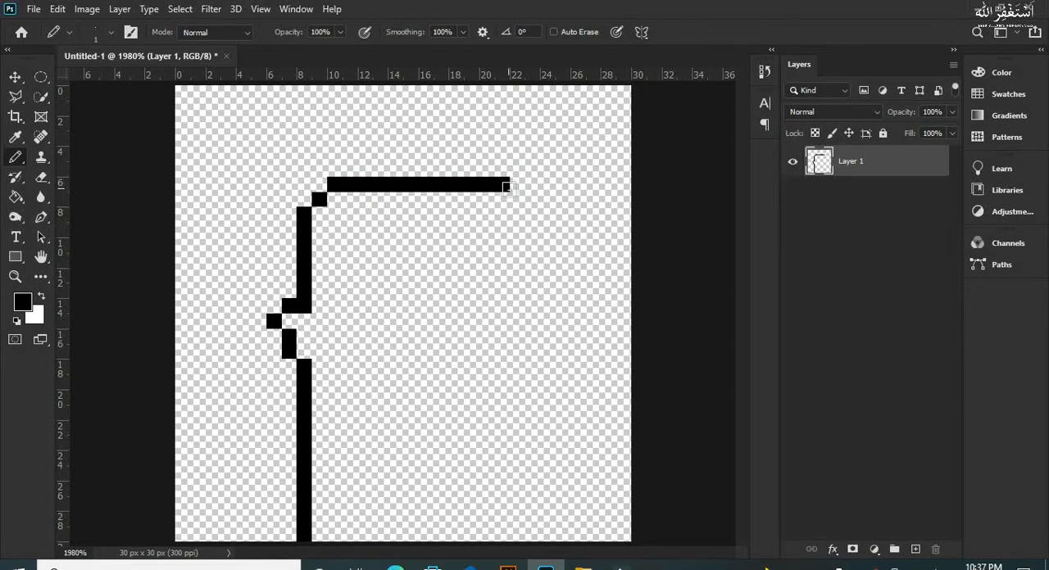
key(ctrl+z)
key(ctrl+z)
click(493, 188)
Step: Complete the outline with the stepped right corner, the right side of the face, the jaw and the neck's right edge
click(502, 198)
click(514, 211)
mouse_move(514, 210)
mouse_down()
mouse_move(515, 400)
mouse_move(476, 430)
mouse_move(404, 431)
mouse_move(409, 542)
mouse_up()
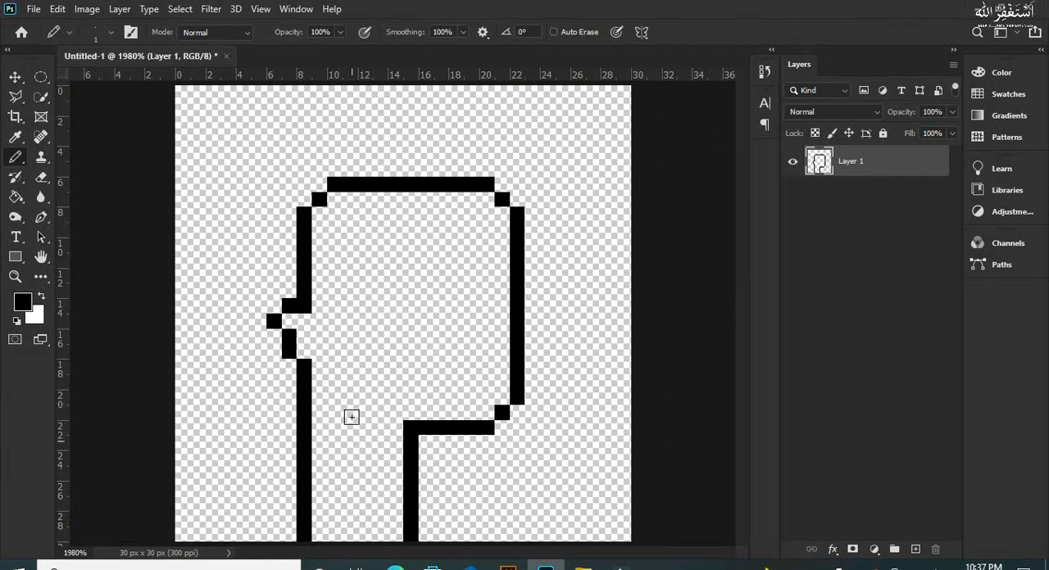
Step: Draw the face in black: two one-pixel eyes, a two-pixel vertical nose and a four-pixel horizontal mouth
click(381, 259)
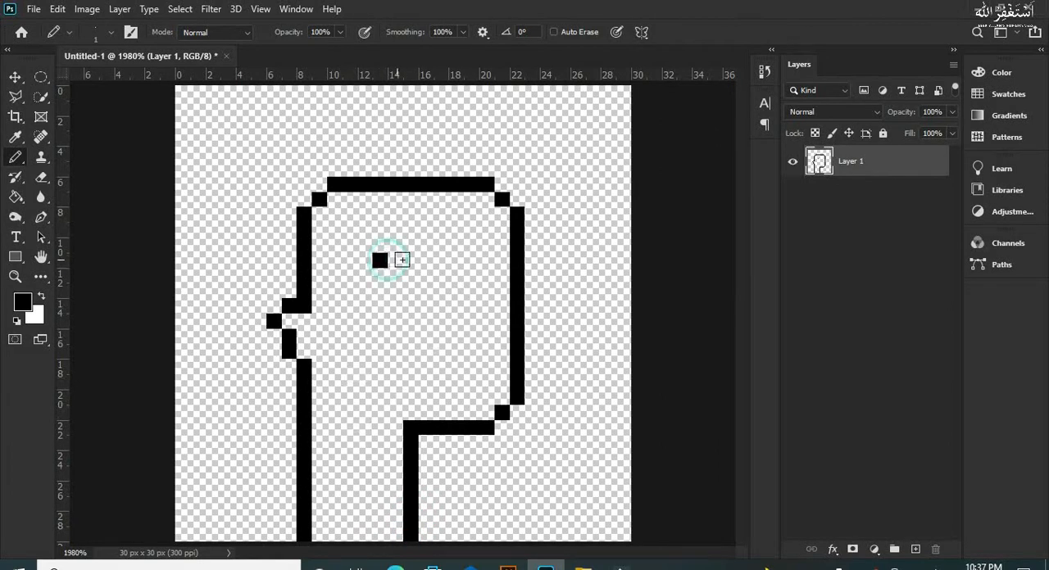
click(470, 259)
click(423, 307)
click(424, 320)
click(394, 381)
click(425, 381)
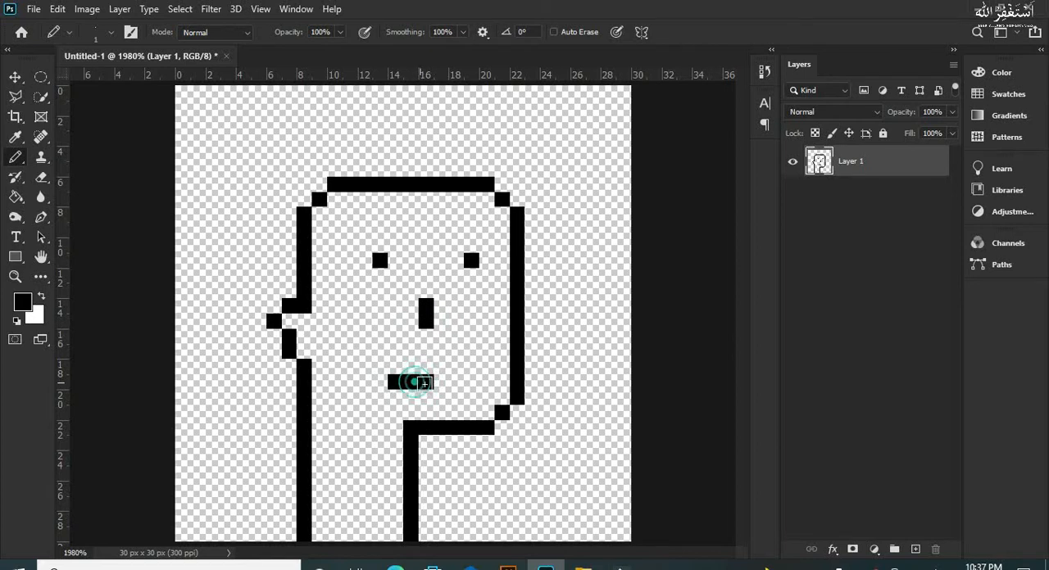
click(441, 381)
Step: Rename the drawing's layer "outline" and add a new layer named "skin" above it
double_click(842, 163)
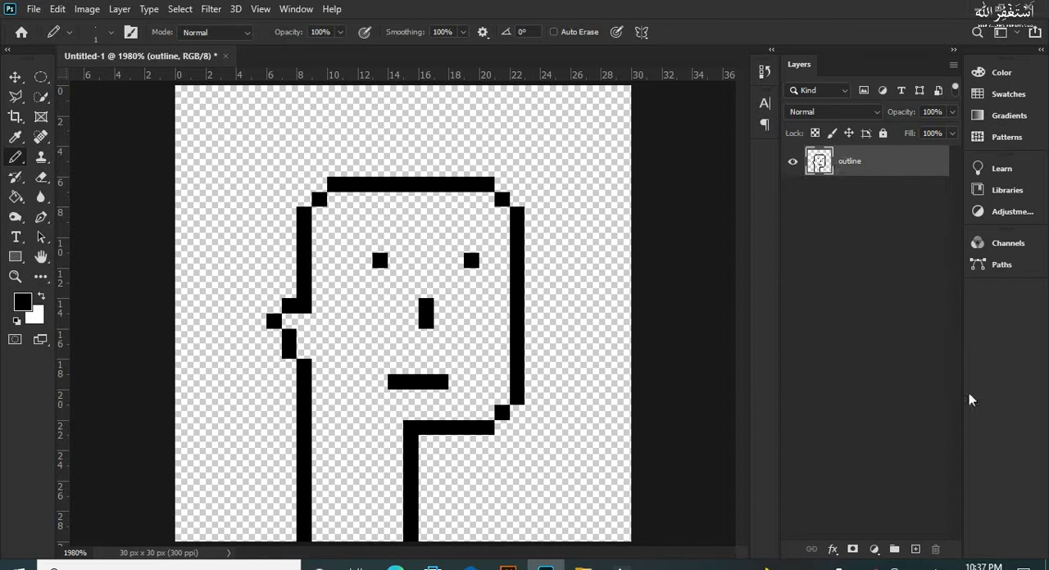
click(915, 550)
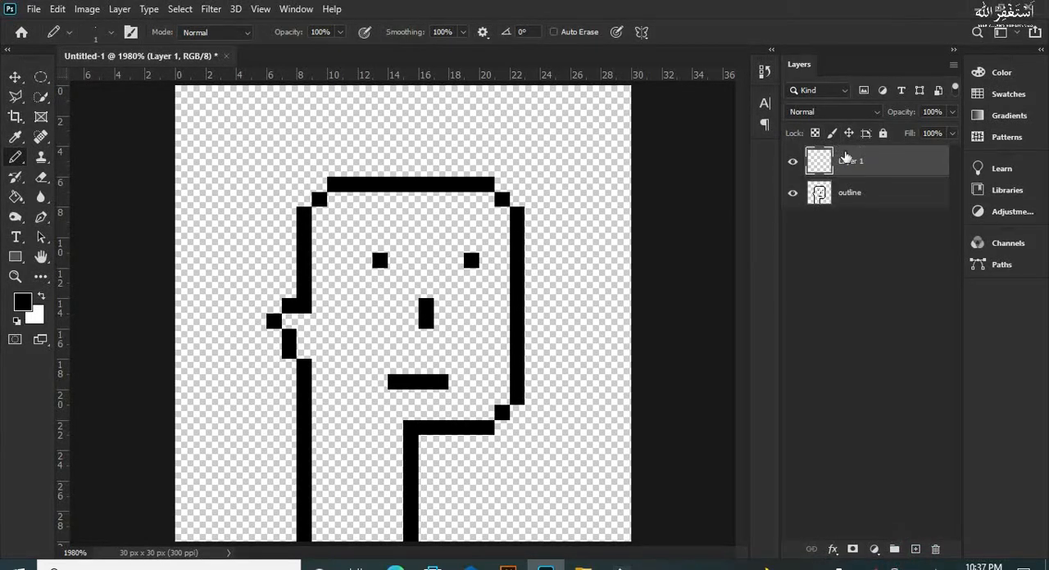
text(skin)
key(Return)
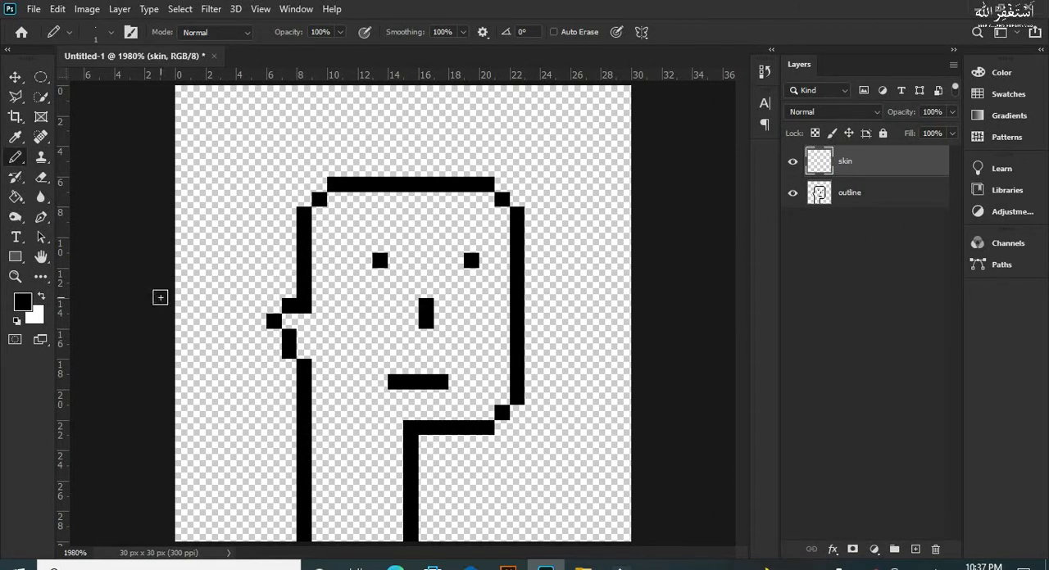
Step: Set the foreground colour to the light peach fdcb91
click(25, 301)
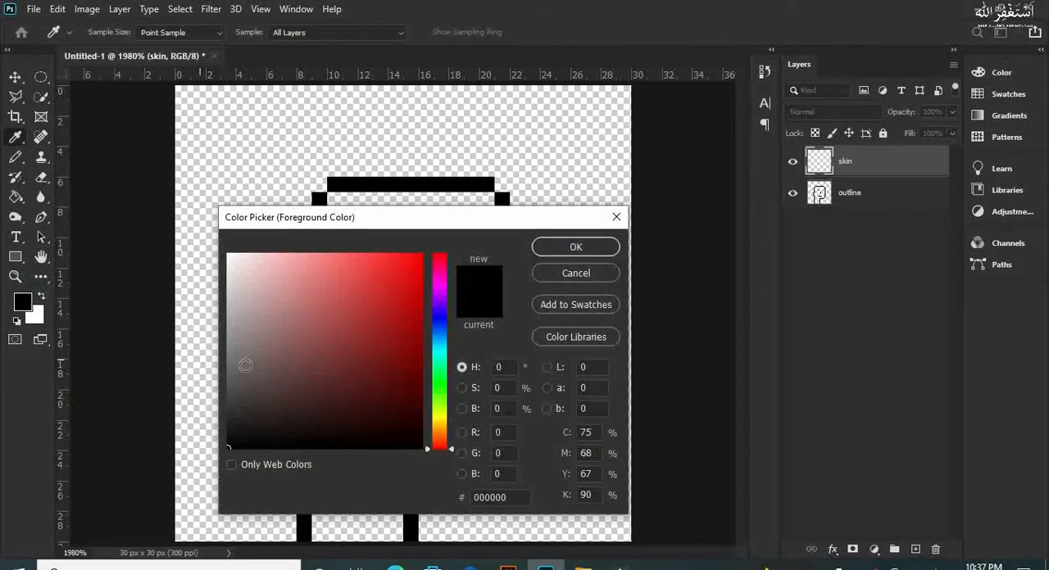
drag(441, 446, 442, 431)
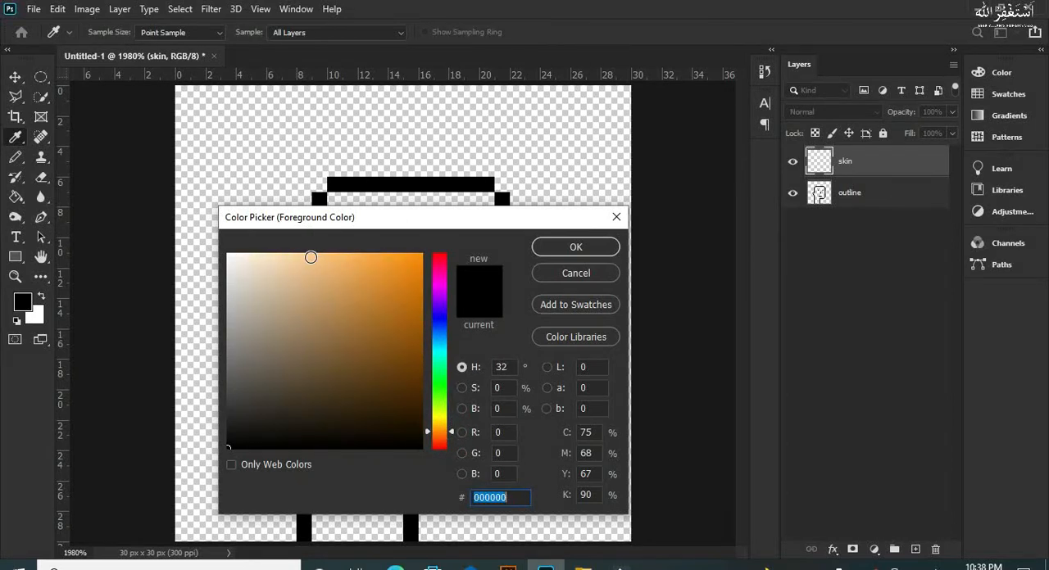
click(310, 256)
drag(450, 434, 450, 432)
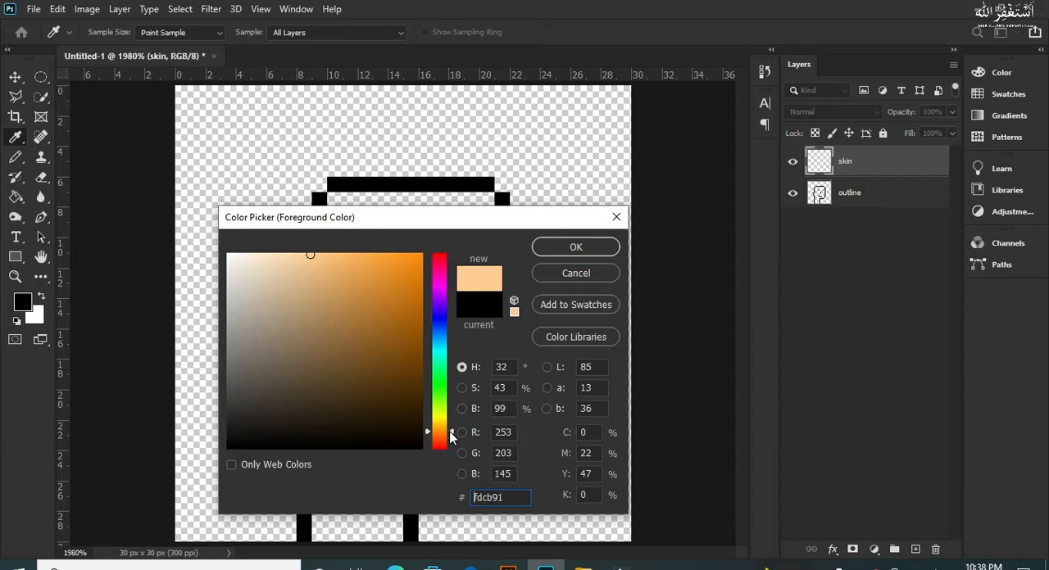
click(543, 251)
Step: Paint the inside of the head, ear and neck peach with the Pencil, leaving the eyes, nose and mouth uncovered
key(b)
click(332, 203)
mouse_move(325, 218)
mouse_down()
mouse_move(330, 241)
mouse_move(319, 237)
mouse_up()
drag(336, 326, 332, 479)
mouse_move(332, 542)
mouse_down()
mouse_move(319, 514)
mouse_move(319, 276)
mouse_move(364, 203)
mouse_move(349, 199)
mouse_move(502, 215)
mouse_move(465, 199)
mouse_move(349, 198)
mouse_move(348, 382)
mouse_up()
drag(301, 322, 304, 352)
mouse_move(352, 431)
mouse_down()
mouse_move(371, 505)
mouse_move(371, 454)
mouse_move(393, 483)
mouse_move(377, 528)
mouse_move(365, 529)
mouse_move(393, 532)
mouse_move(365, 259)
mouse_move(366, 359)
mouse_move(390, 417)
mouse_move(360, 413)
mouse_move(404, 410)
mouse_move(392, 356)
mouse_move(446, 411)
mouse_move(471, 414)
mouse_move(488, 268)
mouse_move(503, 250)
mouse_move(501, 410)
mouse_up()
mouse_move(500, 264)
mouse_down()
mouse_move(485, 326)
mouse_move(488, 372)
mouse_move(407, 406)
mouse_move(419, 402)
mouse_move(379, 397)
mouse_move(379, 226)
mouse_move(377, 394)
mouse_up()
key(ctrl+z)
mouse_move(399, 228)
mouse_down()
mouse_move(399, 307)
mouse_move(426, 219)
mouse_move(436, 236)
mouse_move(465, 235)
mouse_move(447, 260)
mouse_move(454, 250)
mouse_move(470, 308)
mouse_move(470, 356)
mouse_move(468, 341)
mouse_move(442, 362)
mouse_move(397, 365)
mouse_move(426, 367)
mouse_move(425, 336)
mouse_move(451, 302)
mouse_move(447, 255)
mouse_move(415, 289)
mouse_move(412, 320)
mouse_move(444, 310)
mouse_move(454, 385)
mouse_up()
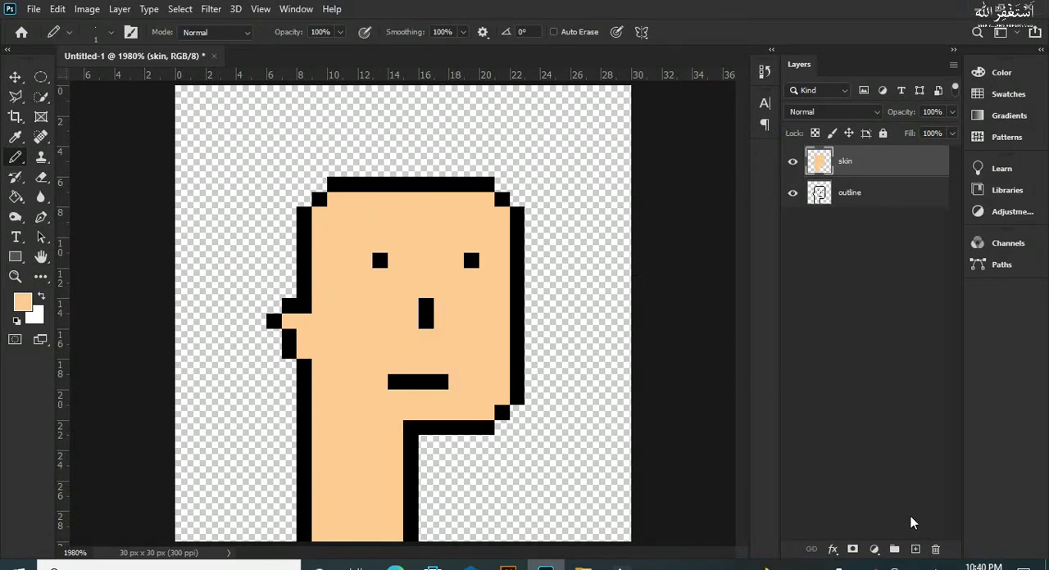
Step: Add a new layer named "beard" above the skin layer
click(915, 550)
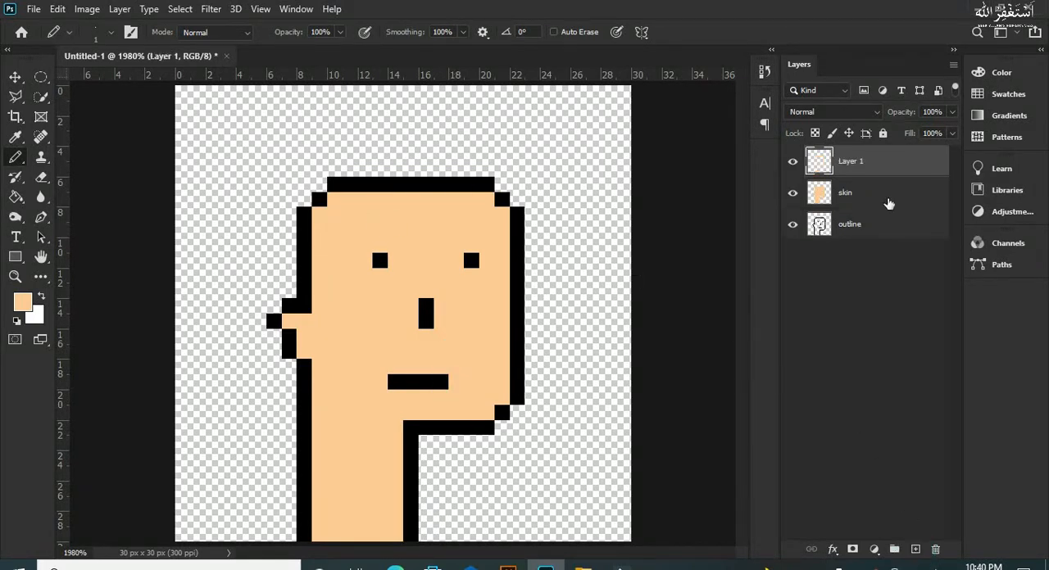
double_click(852, 161)
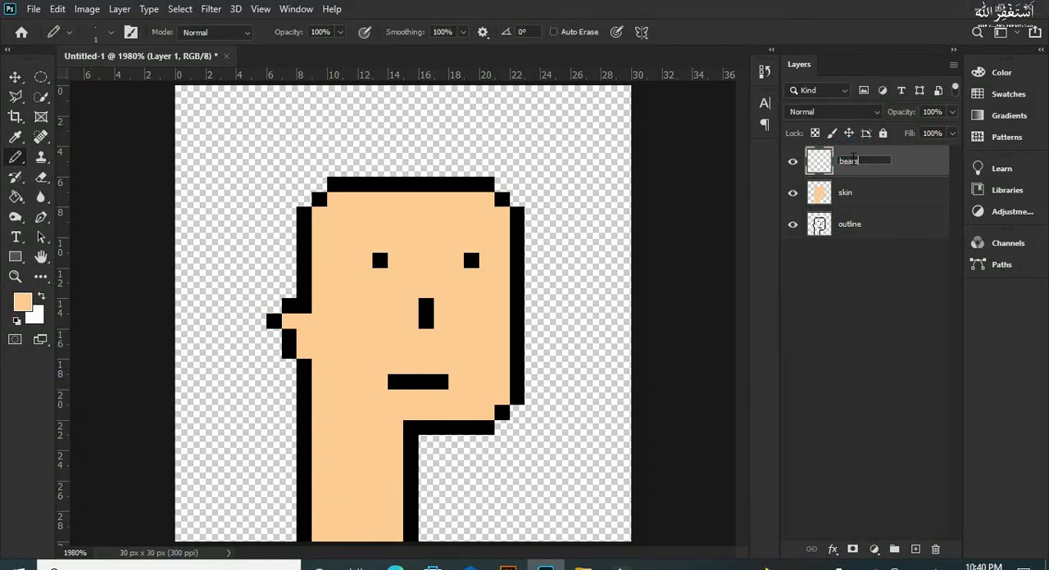
key(Return)
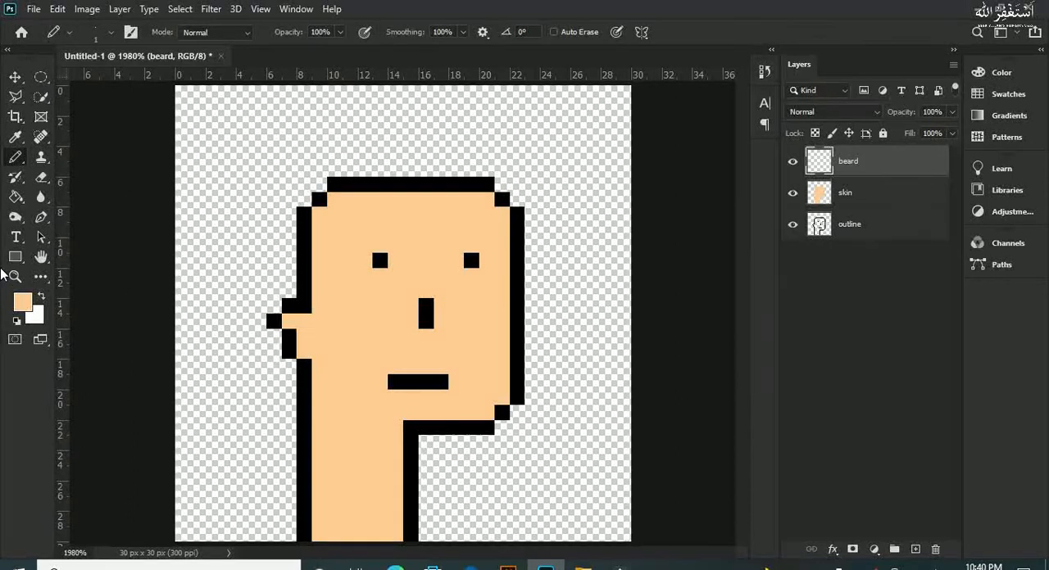
Step: Set the foreground colour to c9fefc and paint the beard over the lower face and upper neck around the mouth
click(23, 303)
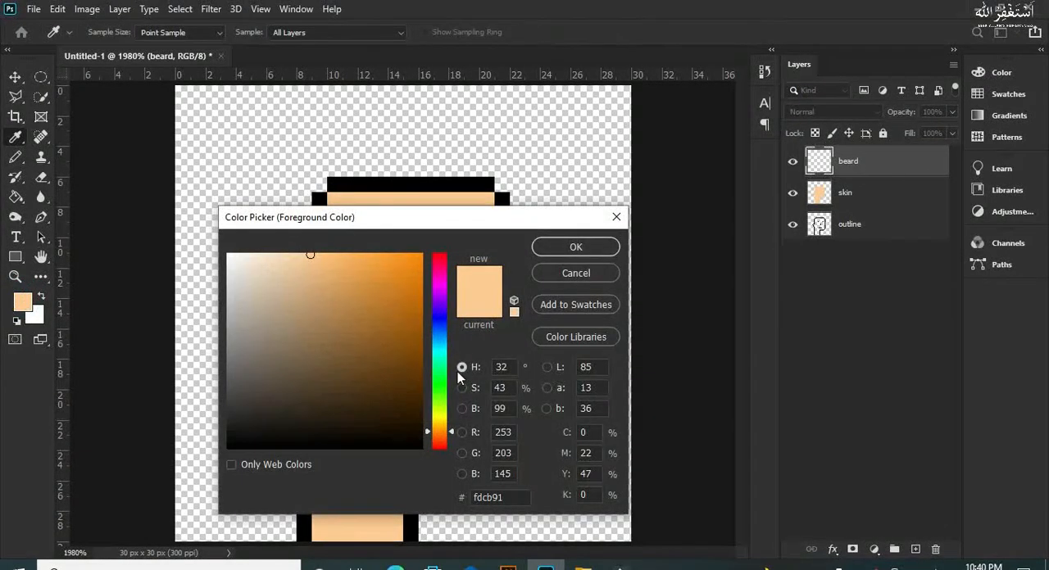
drag(441, 342, 441, 352)
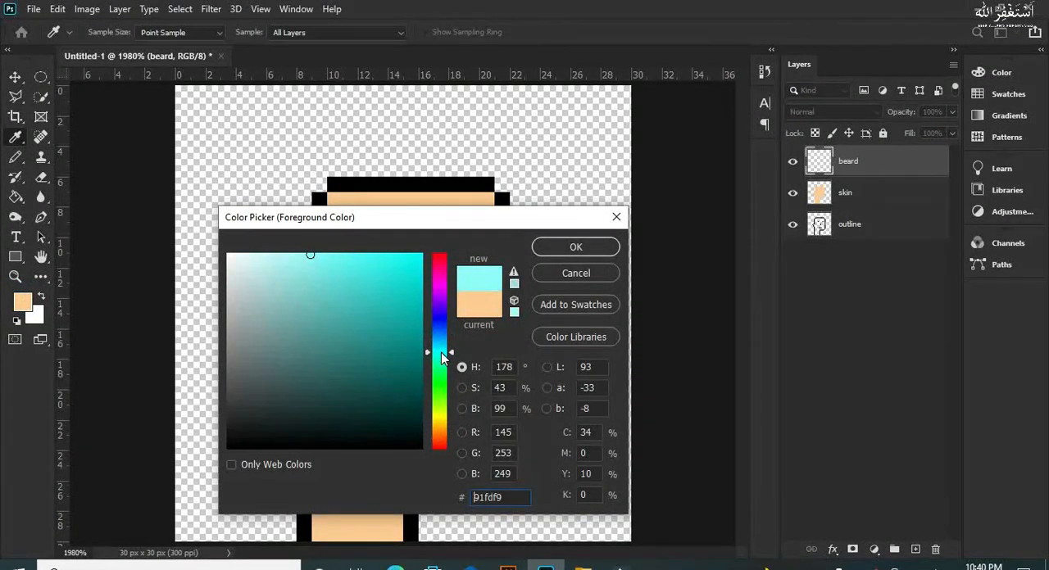
click(284, 252)
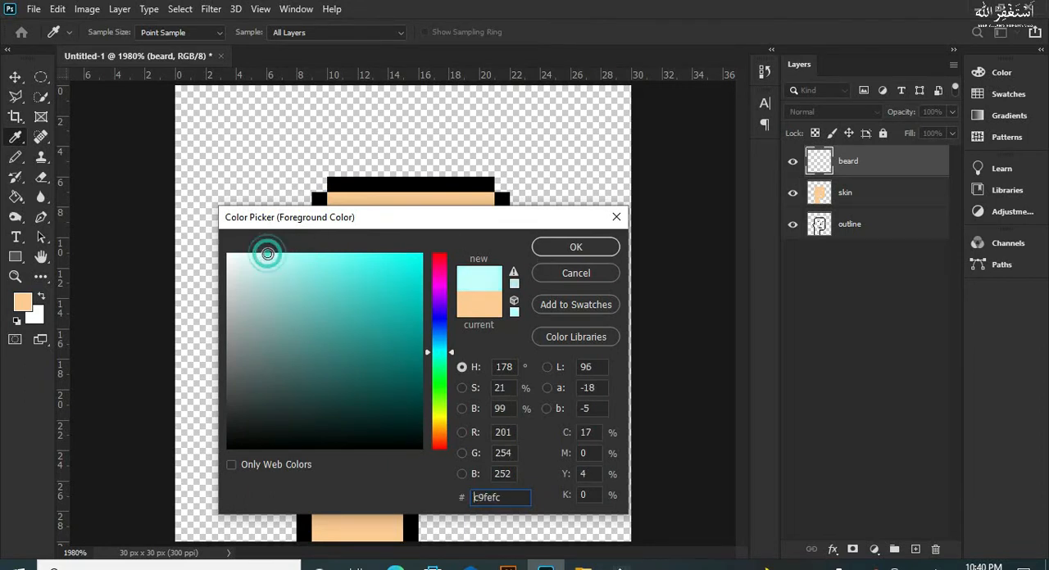
click(607, 246)
mouse_move(305, 355)
mouse_down()
mouse_move(498, 357)
mouse_move(505, 387)
mouse_move(479, 410)
mouse_move(387, 418)
mouse_move(398, 441)
mouse_move(340, 414)
mouse_move(364, 443)
mouse_move(353, 427)
mouse_move(327, 450)
mouse_move(372, 457)
mouse_move(391, 480)
mouse_move(356, 470)
mouse_move(337, 485)
mouse_move(326, 479)
mouse_move(322, 495)
mouse_move(392, 491)
mouse_move(324, 365)
mouse_move(333, 398)
mouse_move(378, 388)
mouse_move(469, 400)
mouse_move(485, 376)
mouse_move(484, 388)
mouse_move(401, 367)
mouse_move(467, 384)
mouse_move(427, 401)
mouse_move(413, 378)
mouse_up()
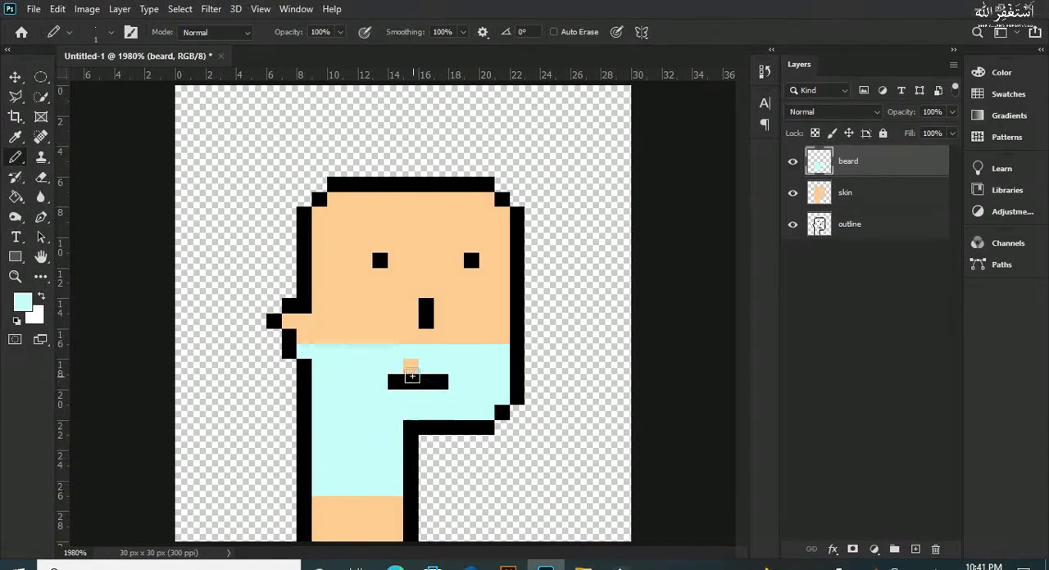
click(408, 364)
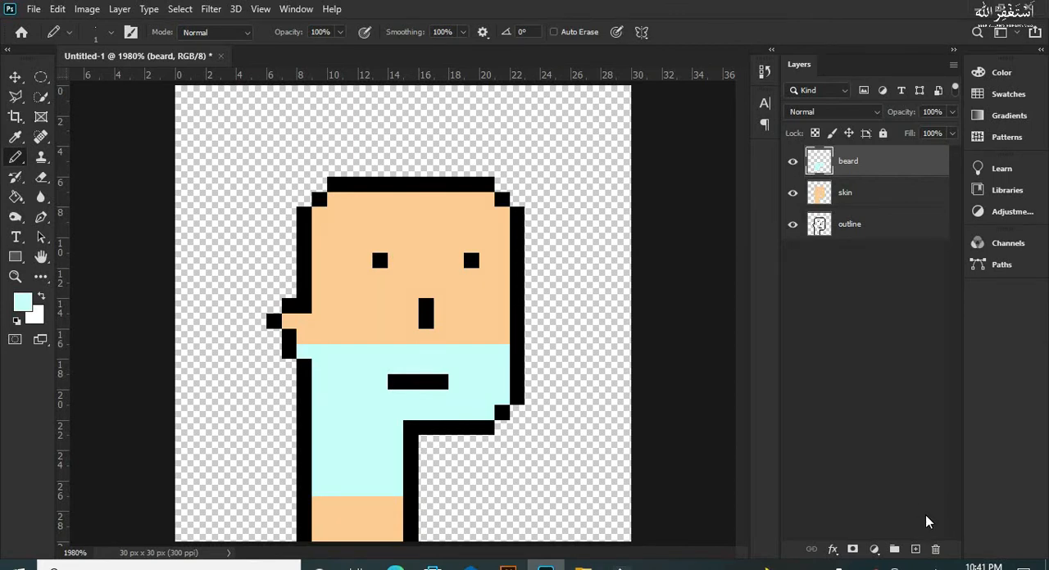
Step: Add a new layer named "hat" above the beard layer
click(916, 548)
double_click(848, 162)
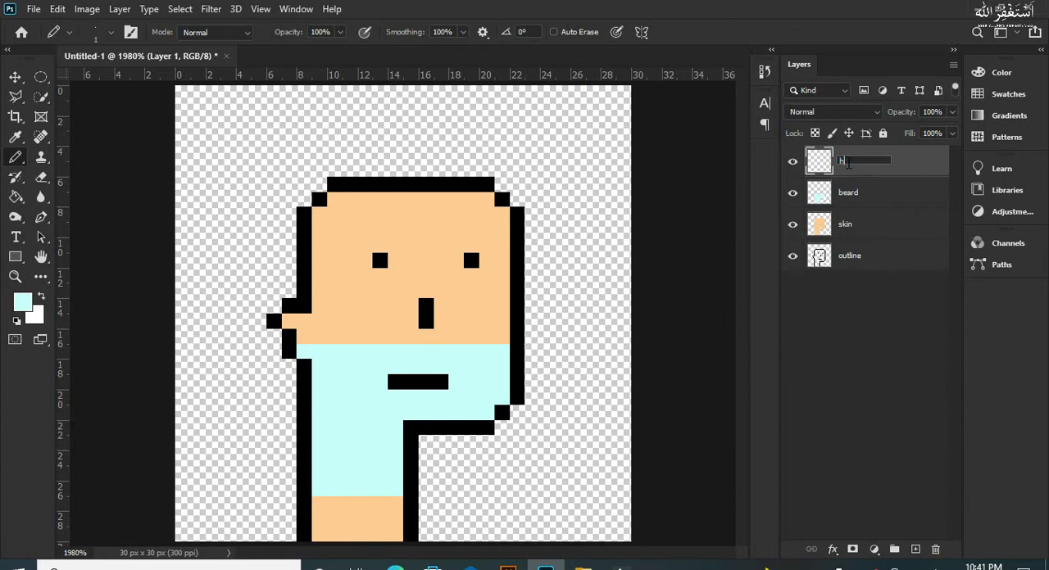
key(Return)
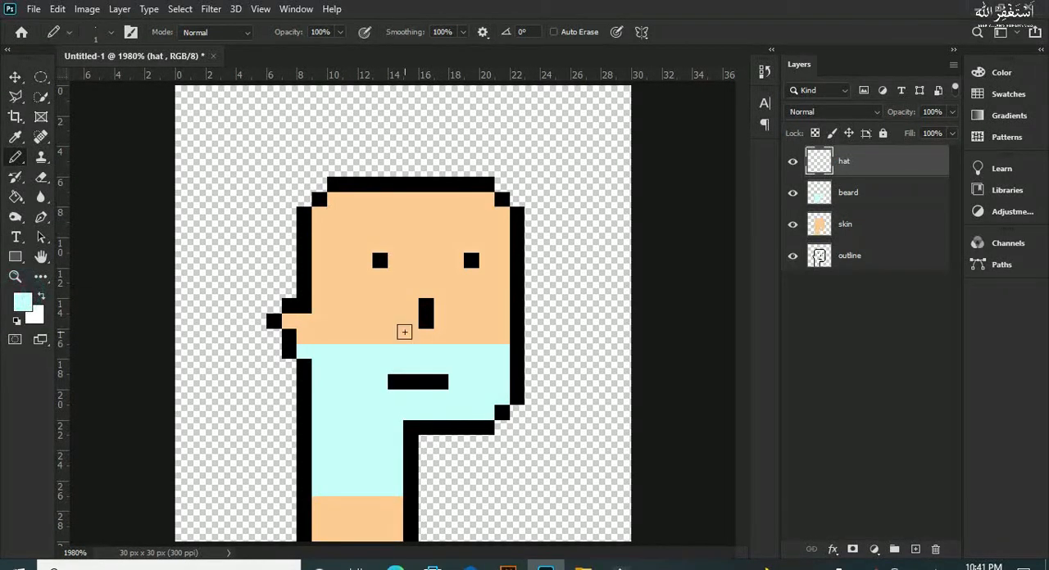
Step: Set the foreground colour to an orange-brown for the hat and return to the Pencil
click(18, 311)
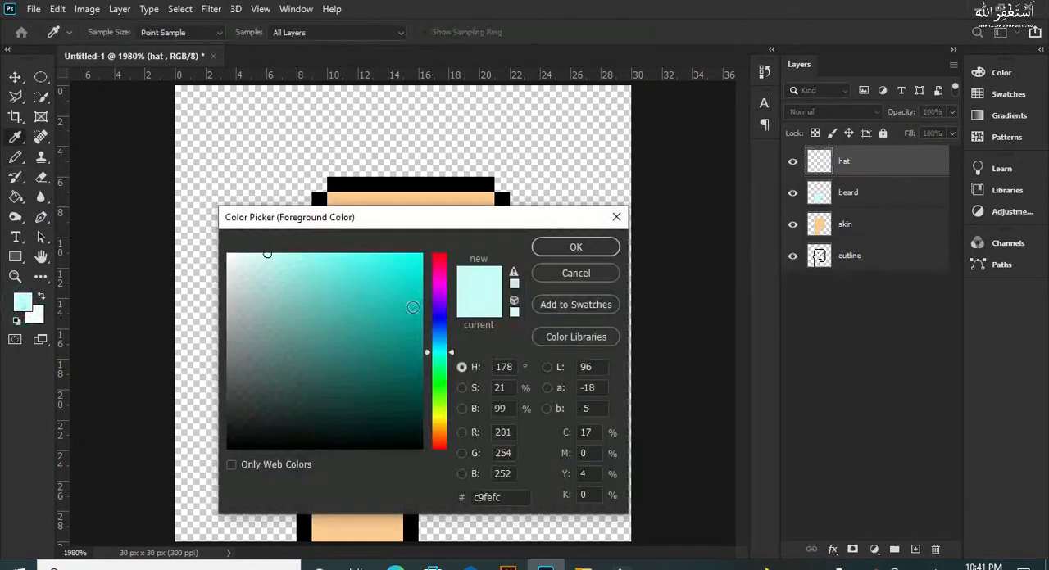
click(439, 431)
click(383, 335)
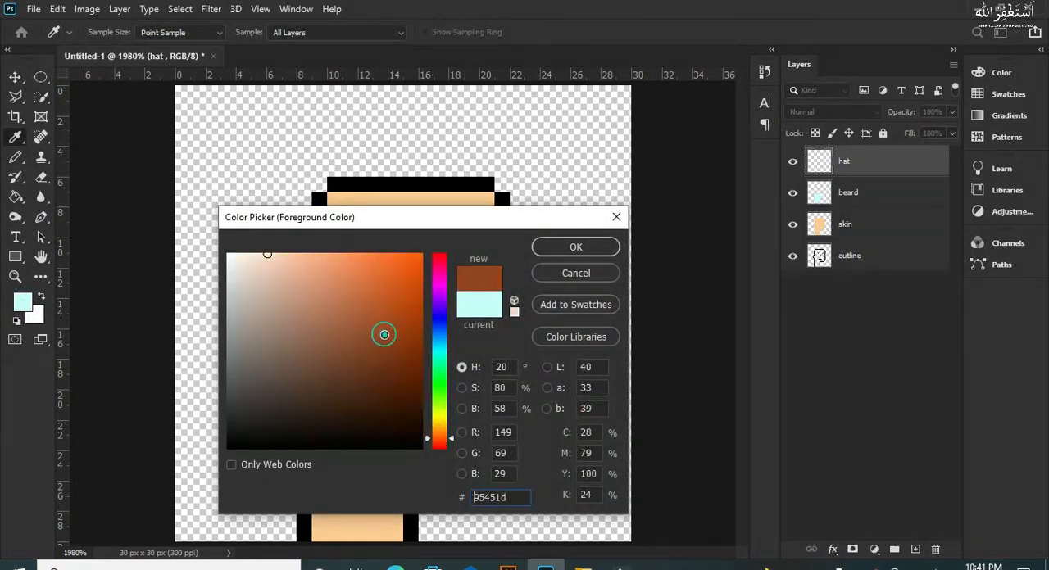
click(389, 305)
mouse_move(389, 305)
mouse_down()
mouse_move(363, 287)
mouse_move(369, 311)
mouse_up()
key(Return)
key(b)
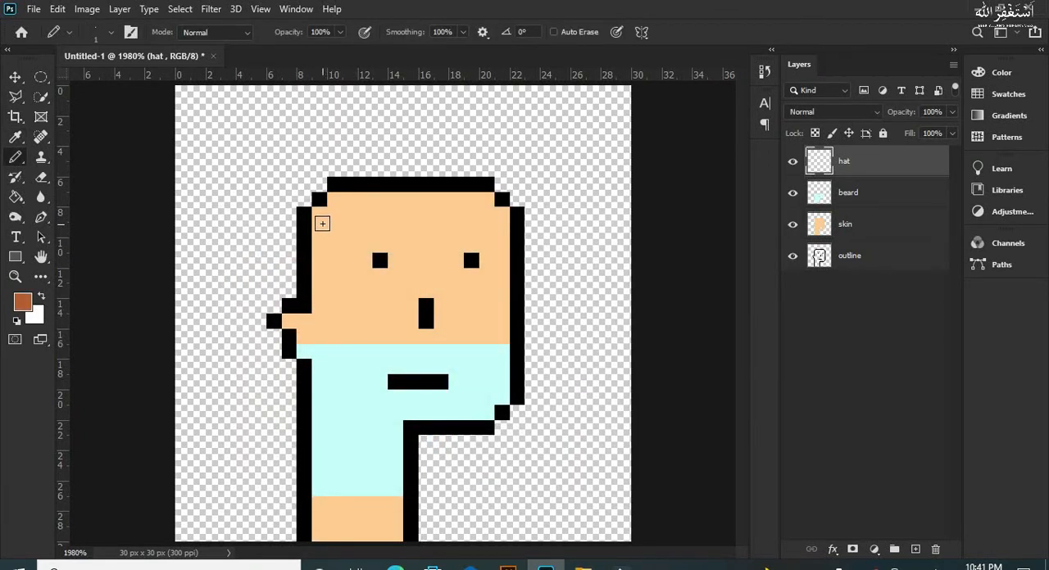
Step: Draw the hat's left side and top edge in orange-brown above the head and start its right slope
mouse_move(305, 217)
mouse_down()
mouse_move(307, 168)
mouse_move(334, 135)
mouse_move(483, 143)
mouse_up()
click(484, 144)
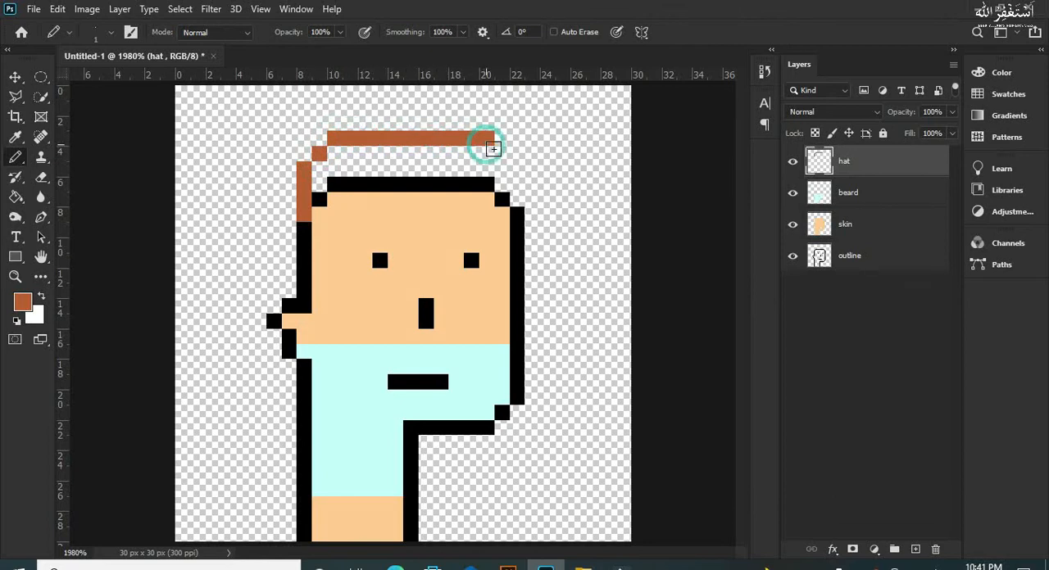
click(487, 153)
click(502, 168)
click(503, 184)
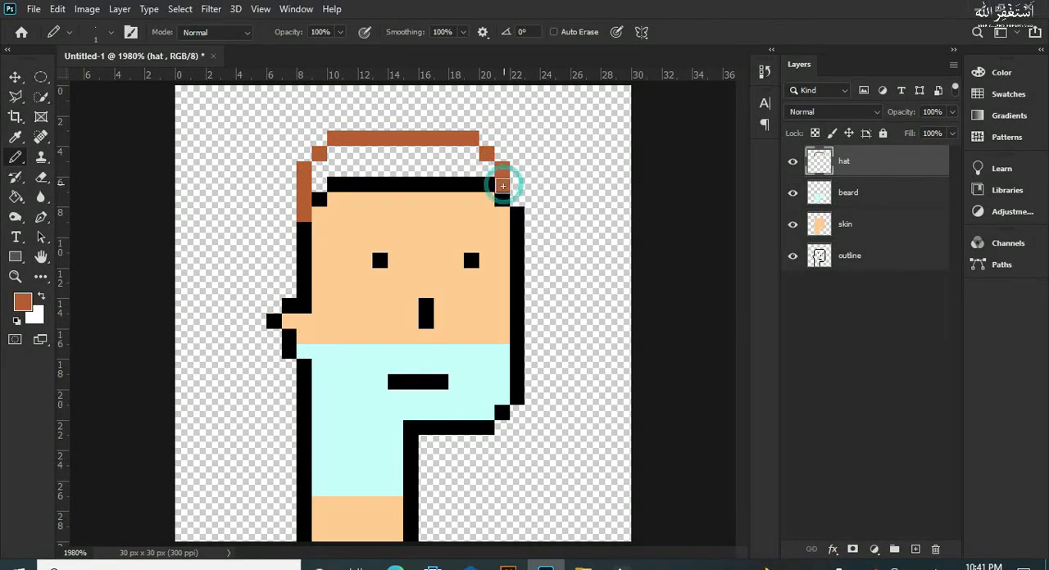
click(502, 199)
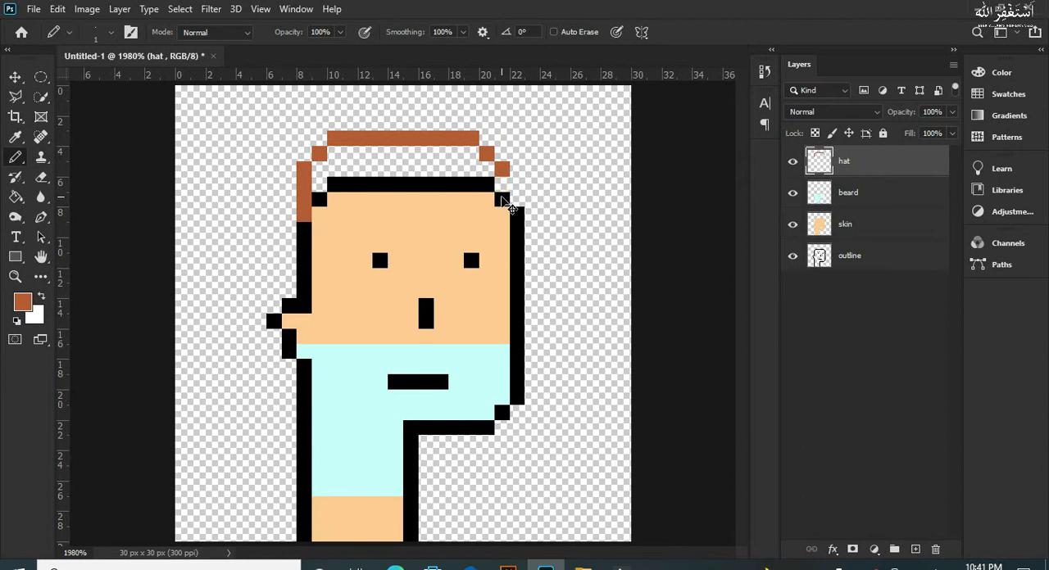
Step: Extend the hat's top edge by one pixel and draw its right side down to the head's upper right corner
click(487, 136)
click(500, 153)
click(502, 168)
key(ctrl+z)
click(517, 168)
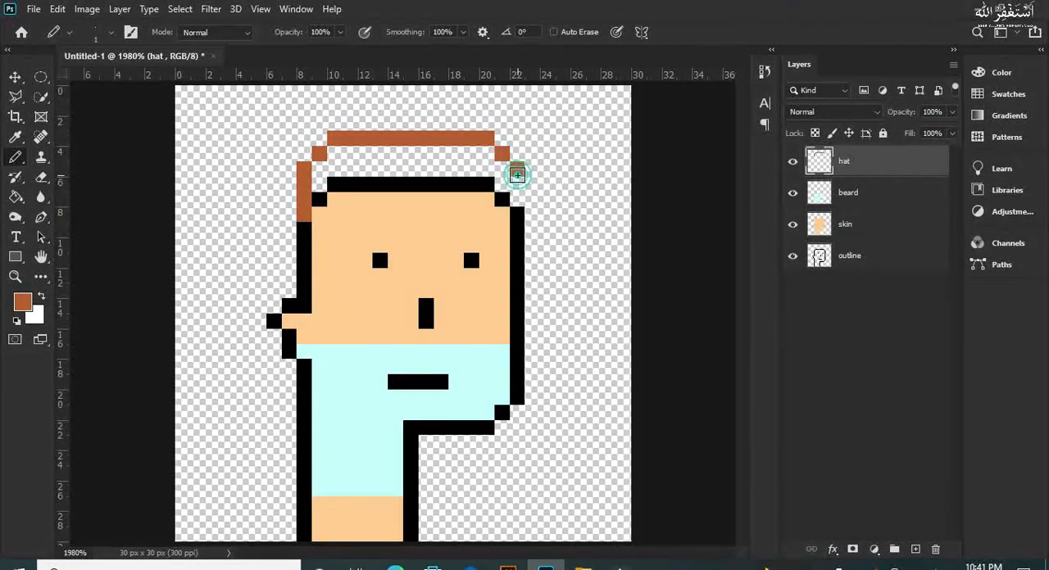
click(516, 184)
click(518, 199)
Step: Paint a one-pixel orange-brown brim row across the forehead, joining the hat's right and left sides
click(501, 199)
click(487, 199)
click(471, 199)
click(440, 199)
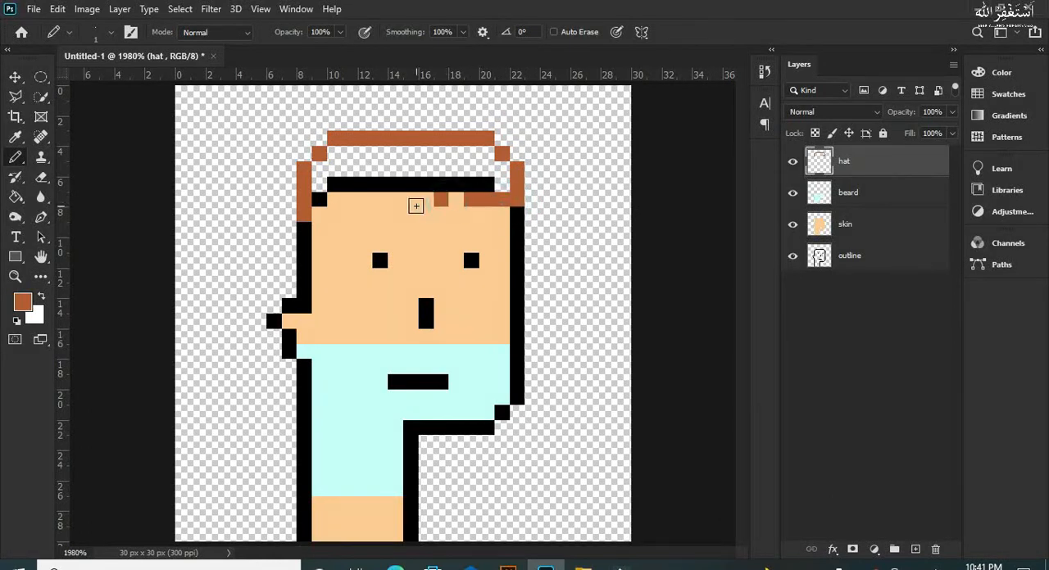
click(456, 199)
click(412, 214)
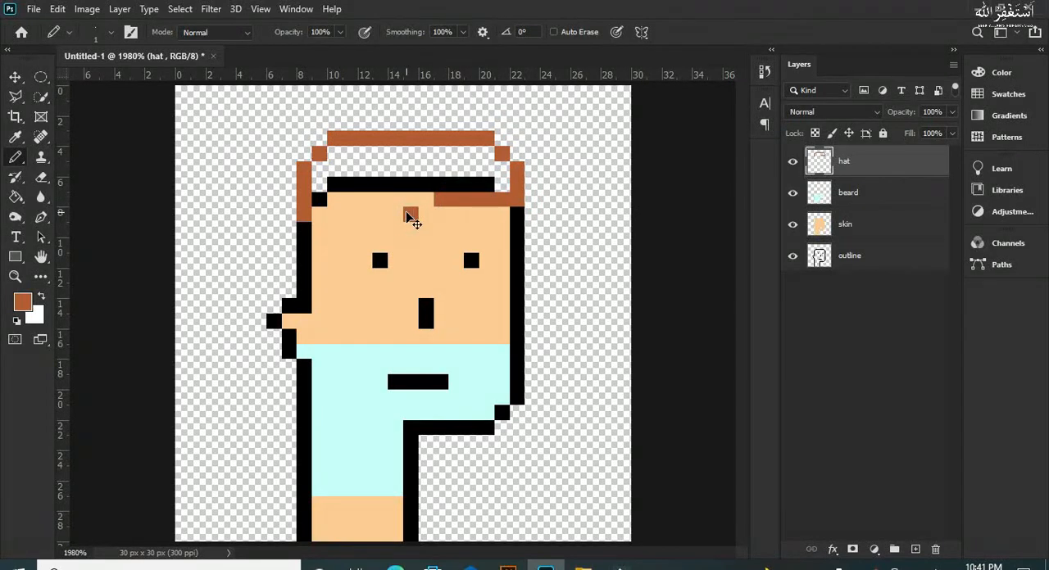
mouse_move(407, 202)
mouse_down()
mouse_move(352, 196)
mouse_move(365, 204)
mouse_up()
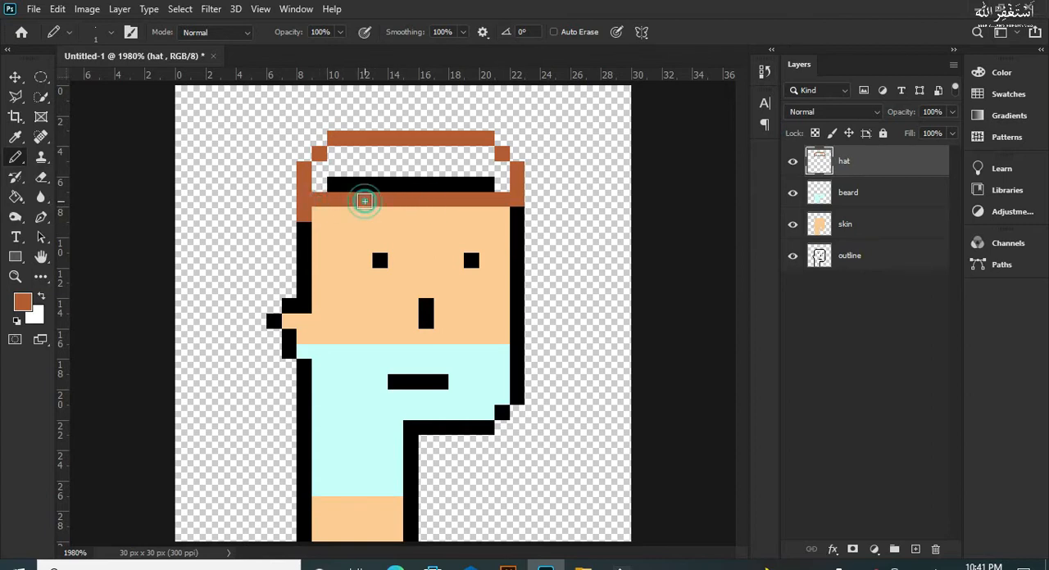
Step: Fill the inside of the hat with orange-brown, covering the black line along the top of the head
key(e)
key(b)
mouse_move(304, 172)
mouse_down()
mouse_move(371, 155)
mouse_move(403, 156)
mouse_move(395, 155)
mouse_move(423, 167)
mouse_move(461, 157)
mouse_move(501, 178)
mouse_up()
drag(342, 184, 429, 185)
Step: Set the foreground colour to dark brown 7e2a00 and paint the hat's side edges, brim row and upper band
click(22, 302)
click(394, 346)
click(543, 243)
mouse_move(304, 168)
mouse_down()
mouse_move(368, 171)
mouse_move(325, 159)
mouse_move(335, 153)
mouse_move(470, 156)
mouse_move(440, 154)
mouse_move(507, 160)
mouse_move(517, 176)
mouse_move(501, 200)
mouse_move(313, 203)
mouse_up()
key(ctrl+z)
key(ctrl+z)
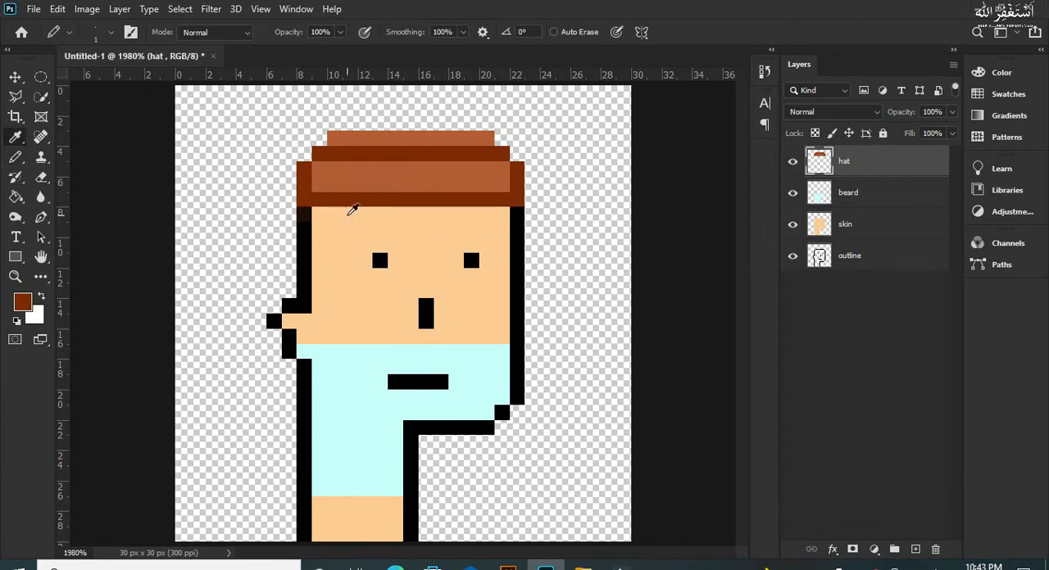
key(i)
click(357, 182)
click(372, 204)
key(b)
click(454, 198)
mouse_move(332, 172)
mouse_down()
mouse_move(352, 189)
mouse_move(368, 171)
mouse_move(410, 183)
mouse_move(425, 168)
mouse_move(437, 189)
mouse_move(457, 166)
mouse_move(509, 185)
mouse_up()
key(ctrl+z)
click(321, 186)
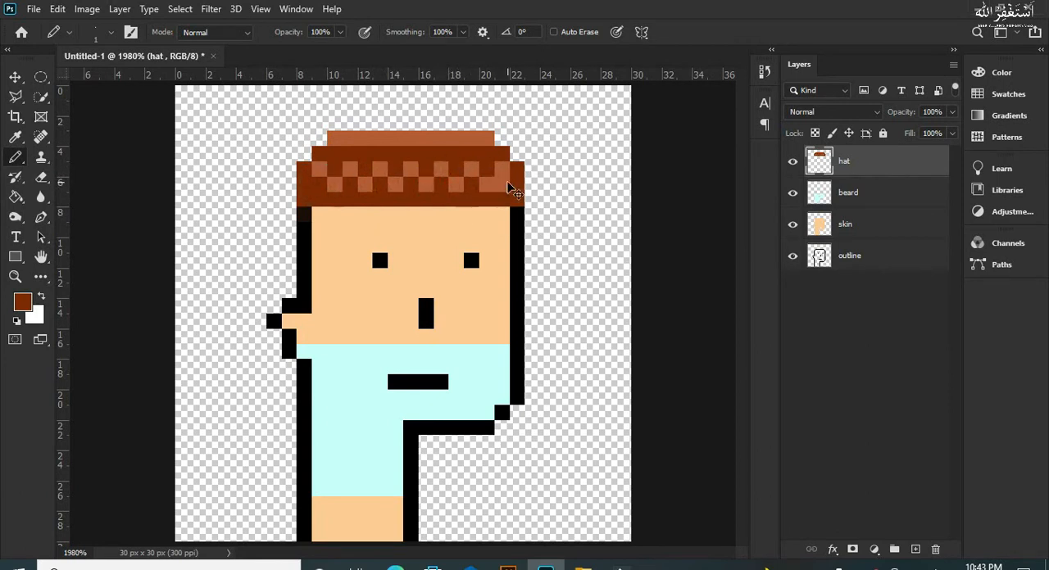
key(ctrl+z)
key(ctrl+z)
key(ctrl+z)
Step: Set the foreground colour to 4e1a00 and paint alternating pixels as a checkerboard across the hat's two-row orange-brown band
click(23, 303)
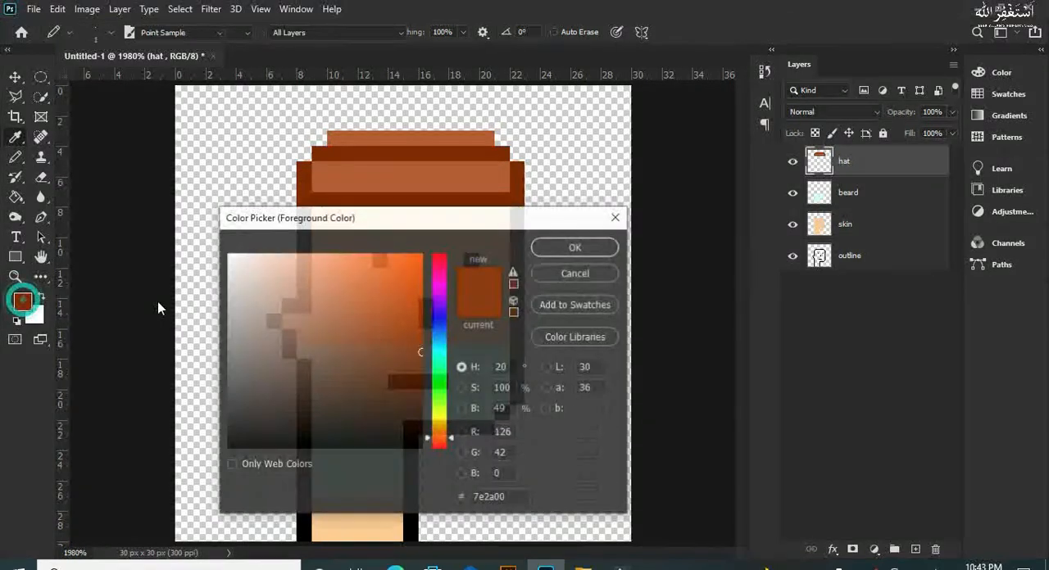
click(422, 389)
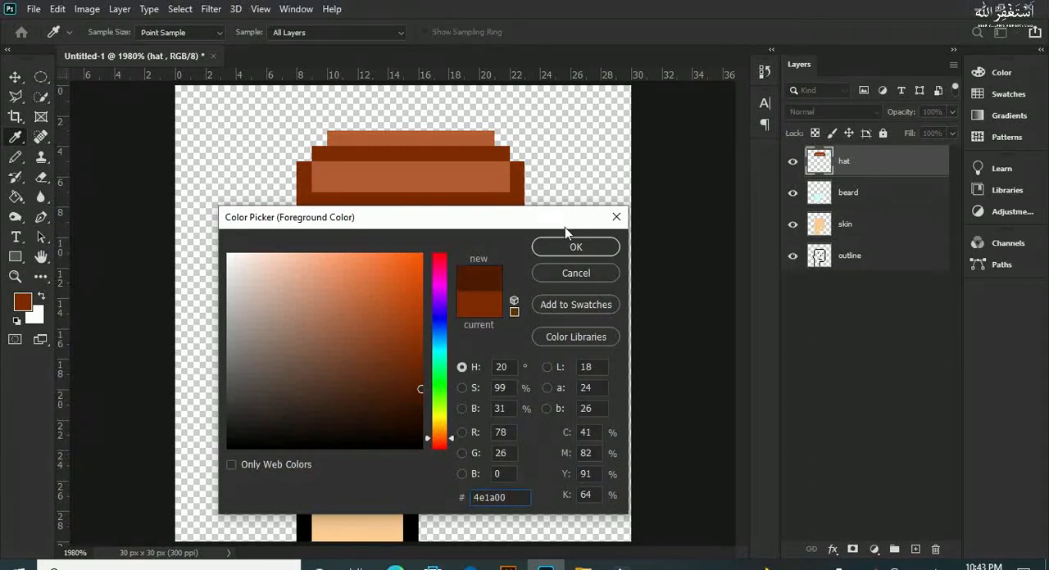
click(576, 246)
click(319, 169)
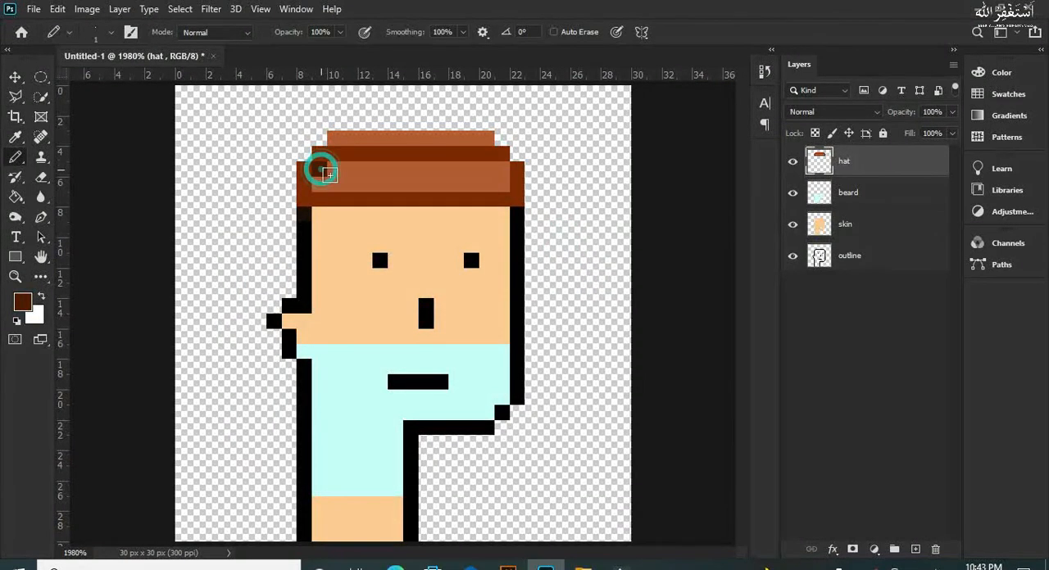
click(334, 184)
click(351, 170)
click(363, 183)
click(379, 169)
click(393, 187)
click(409, 169)
click(425, 183)
click(440, 169)
click(455, 184)
click(472, 168)
click(472, 168)
click(487, 184)
click(499, 170)
Step: Paint every other pixel of the hat's top row in dark brown 4e1a00
click(347, 140)
click(380, 139)
click(403, 139)
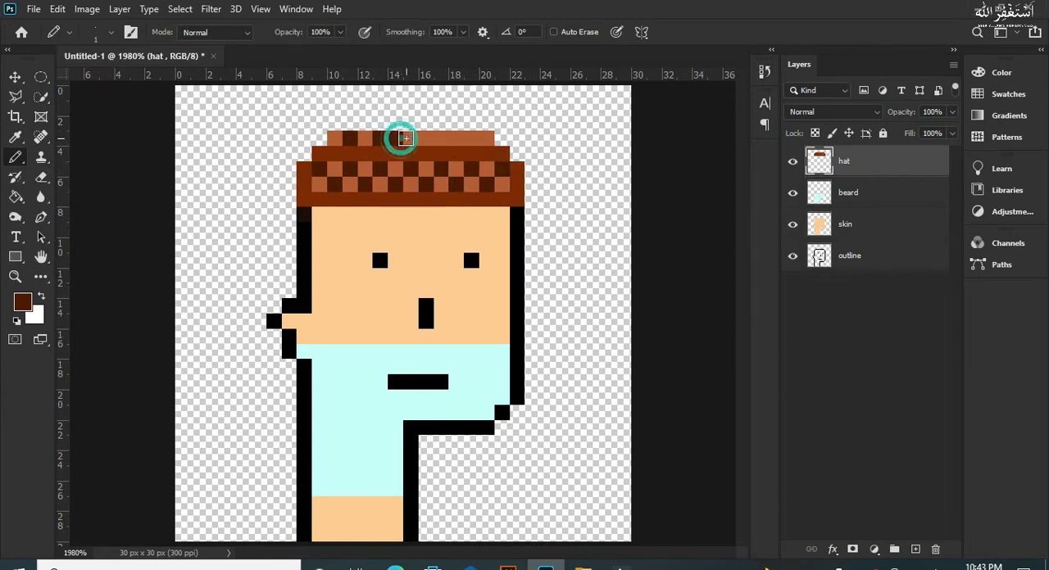
click(440, 139)
click(465, 139)
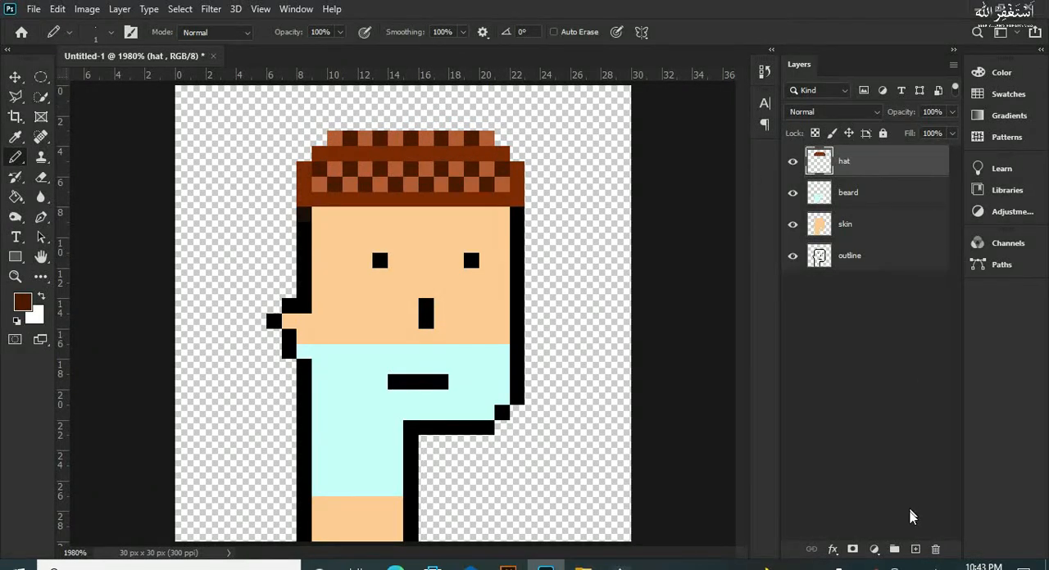
Step: Add a new layer named "glasses" above the hat layer
double_click(916, 552)
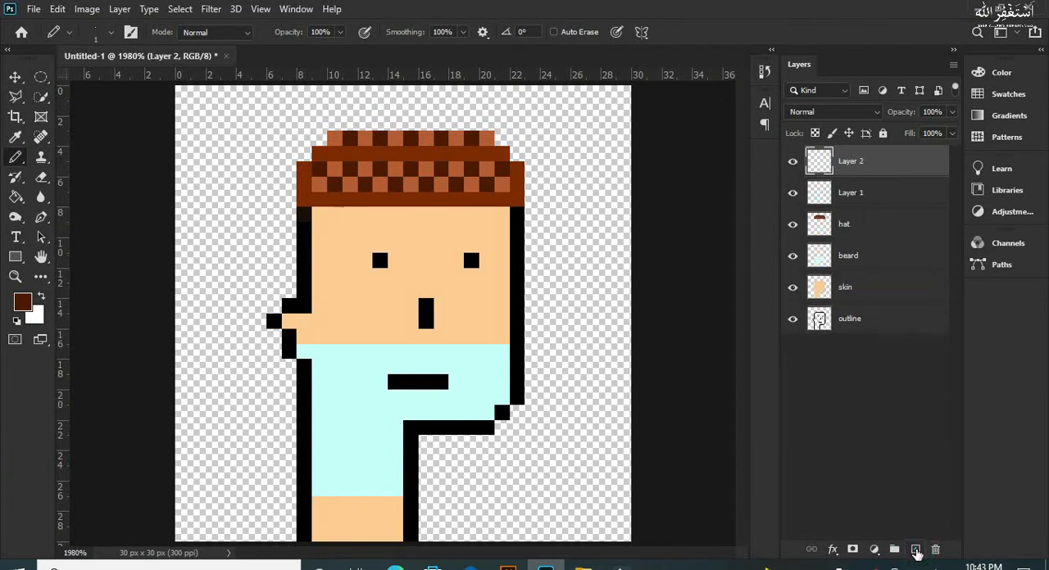
key(ctrl+z)
double_click(849, 162)
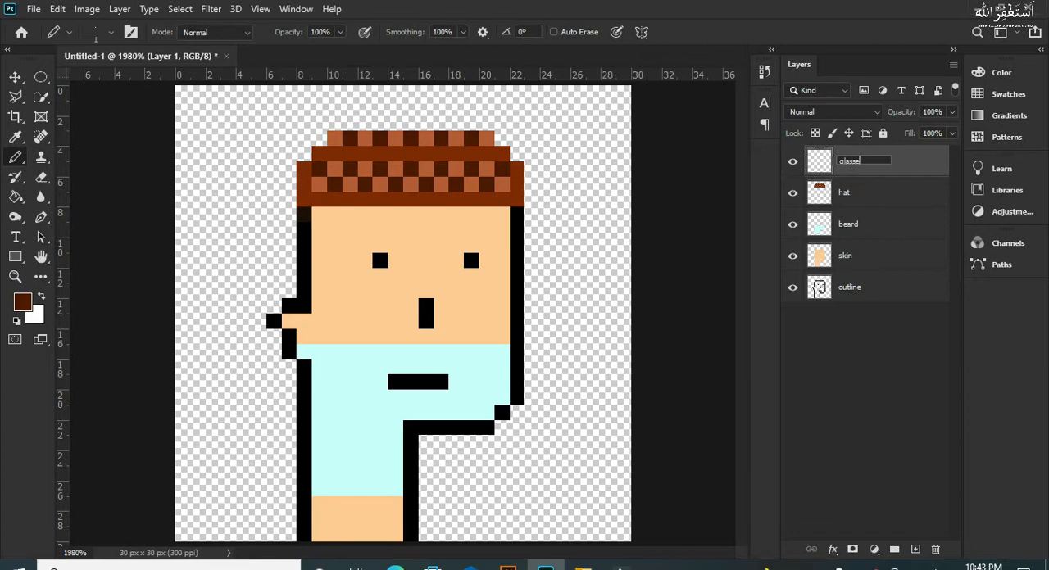
key(Return)
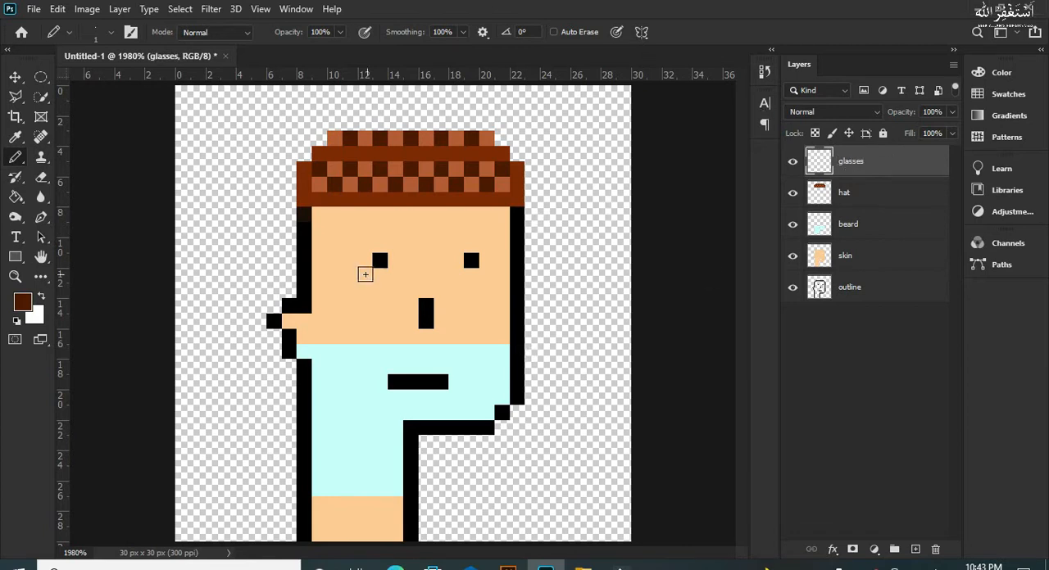
Step: Make white the foreground colour and paint the glasses' temple arm and a solid 4 x 4 px square over the left eye
click(40, 303)
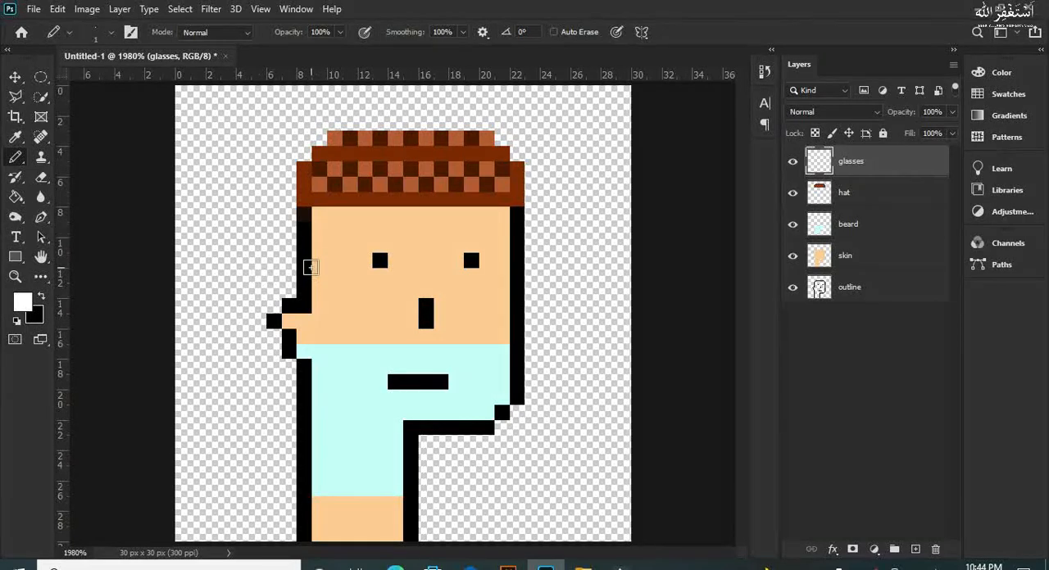
mouse_move(308, 264)
mouse_down()
mouse_move(355, 257)
mouse_move(350, 227)
mouse_move(396, 227)
mouse_move(394, 281)
mouse_move(387, 272)
mouse_up()
key(ctrl+z)
click(396, 273)
click(379, 275)
click(362, 275)
click(350, 276)
click(361, 261)
click(363, 246)
click(380, 246)
click(379, 260)
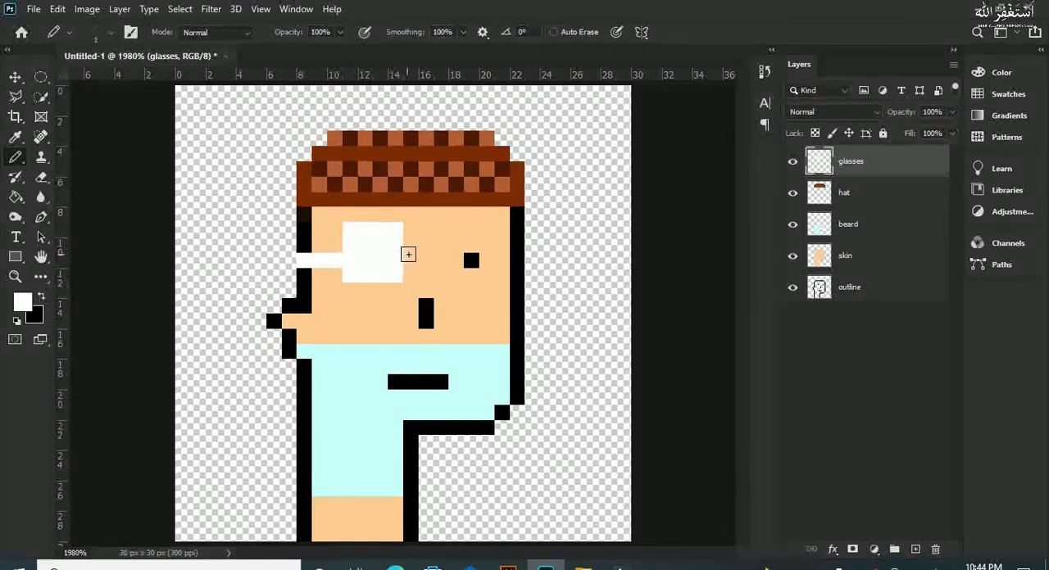
Step: Paint a two-pixel white bridge and a matching solid 4 x 4 px square over the right eye
click(409, 244)
click(426, 241)
click(447, 235)
click(450, 233)
click(448, 229)
click(453, 226)
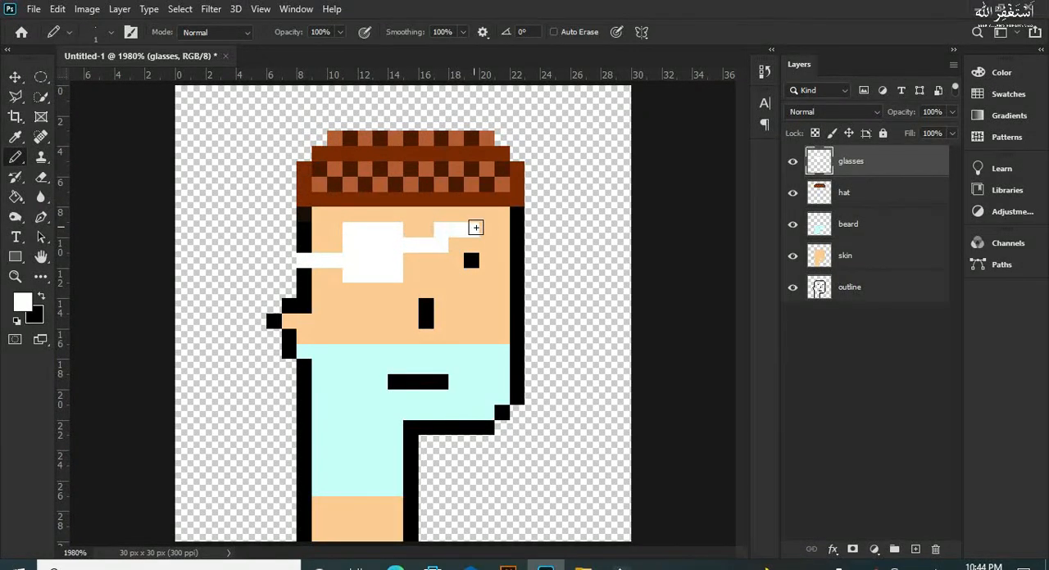
click(486, 230)
click(486, 246)
click(487, 260)
click(473, 277)
click(455, 276)
click(443, 276)
click(444, 257)
click(453, 248)
click(458, 261)
click(471, 244)
click(472, 260)
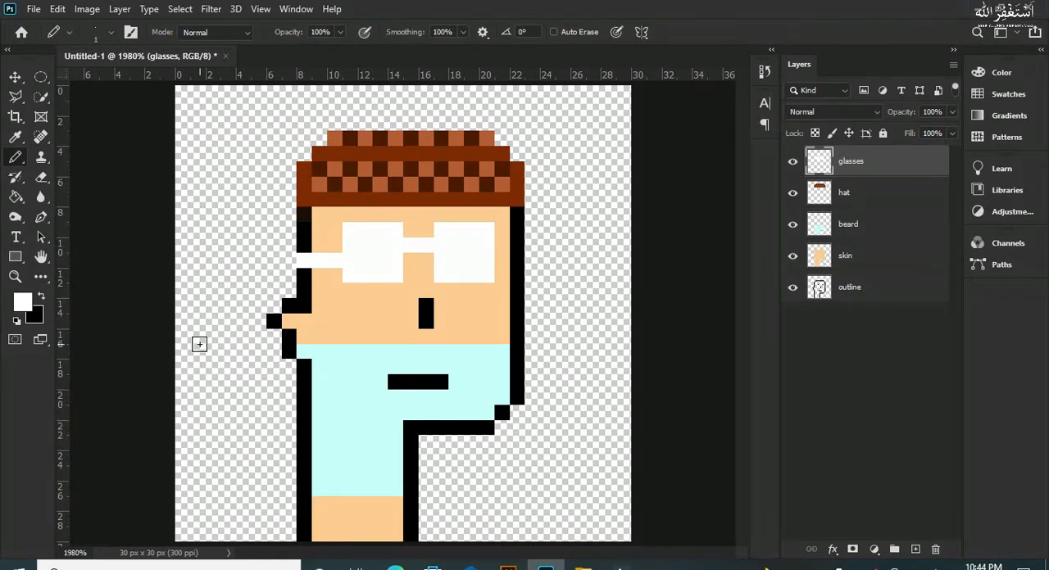
Step: Set the foreground colour to purple b442fc and paint two diagonal pixels, upper left and lower right, inside each lens
click(22, 308)
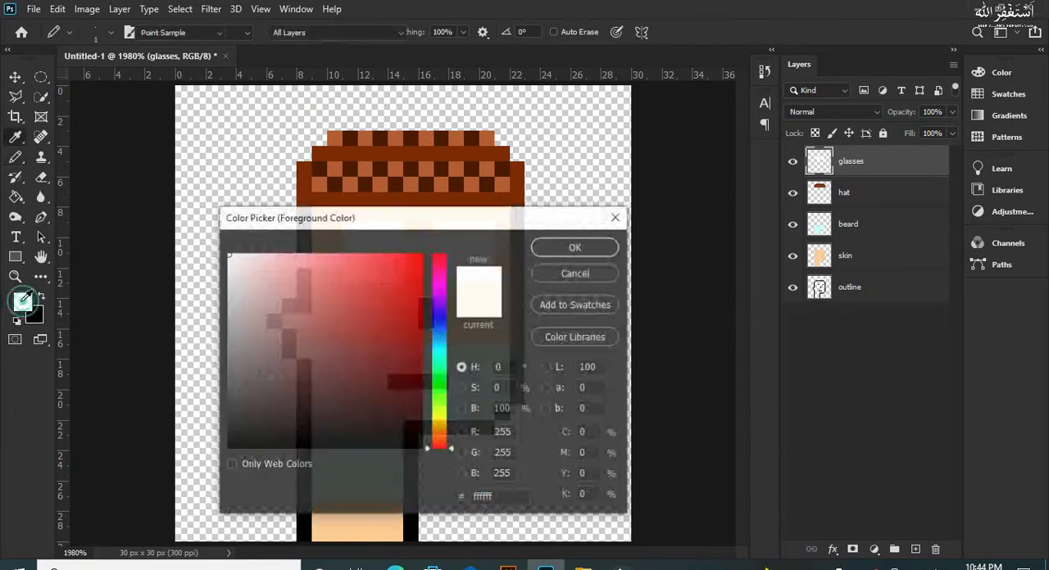
drag(444, 331, 437, 298)
drag(386, 268, 371, 256)
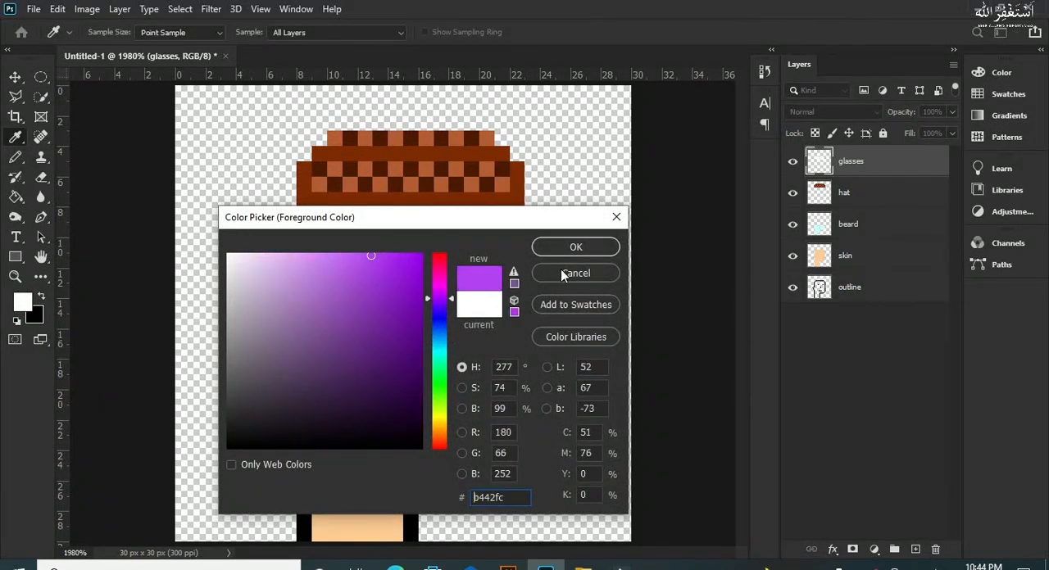
click(576, 246)
key(b)
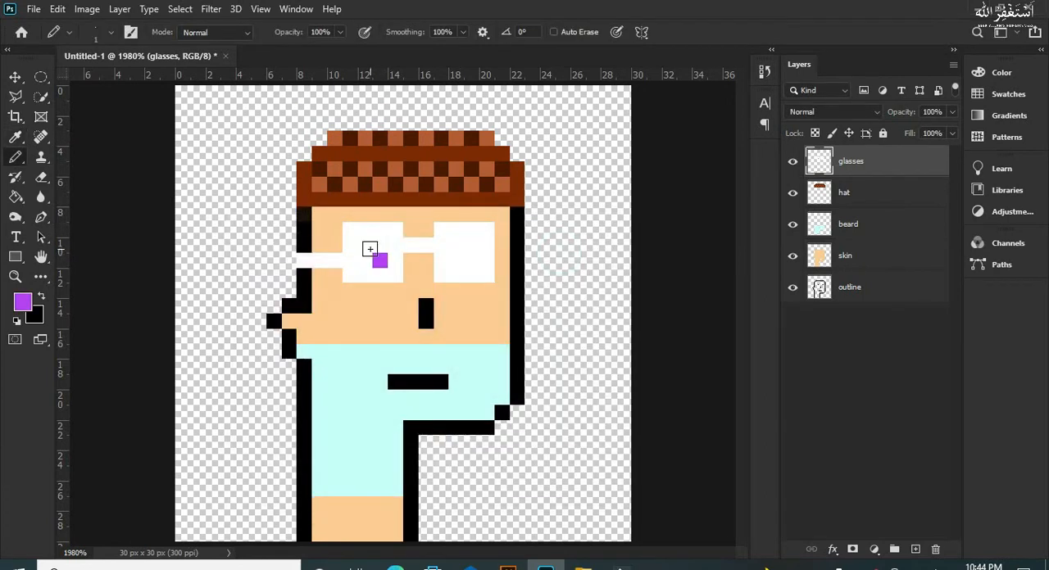
click(365, 244)
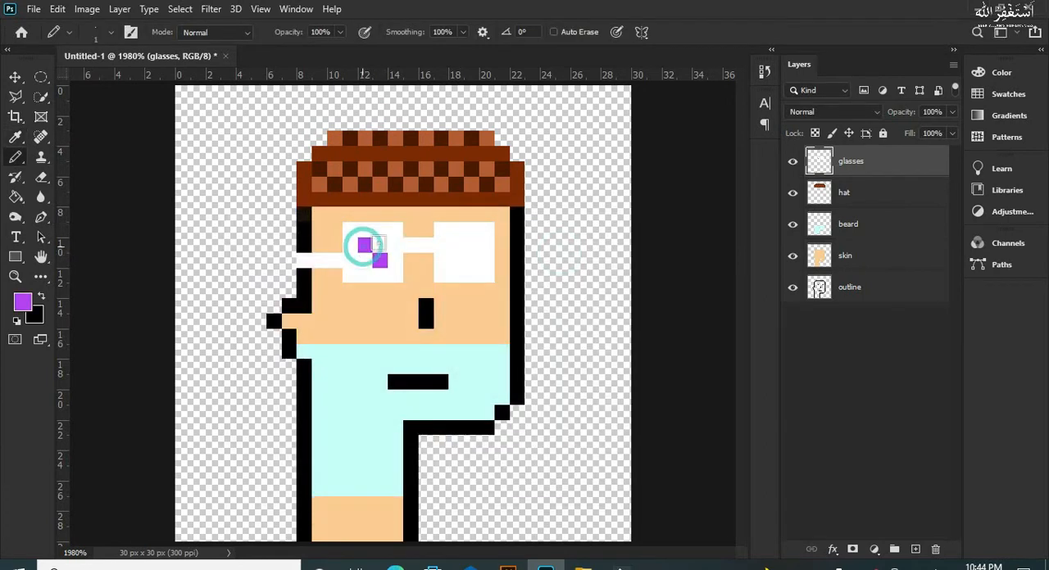
click(471, 260)
Step: Set the foreground colour to light purple d9a4fb and paint the upper-right and lower-left centre pixels of each lens
click(24, 303)
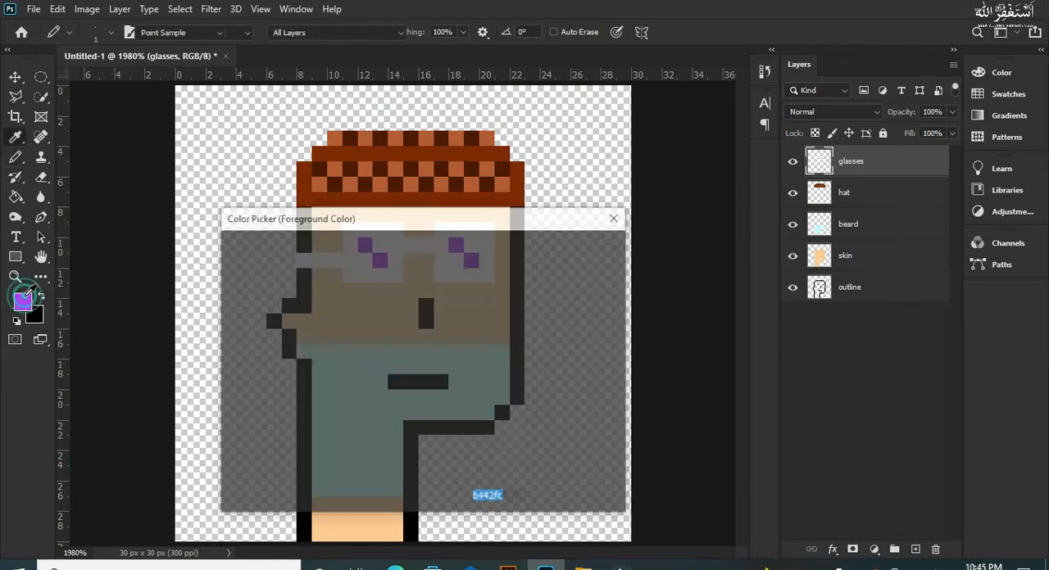
click(294, 256)
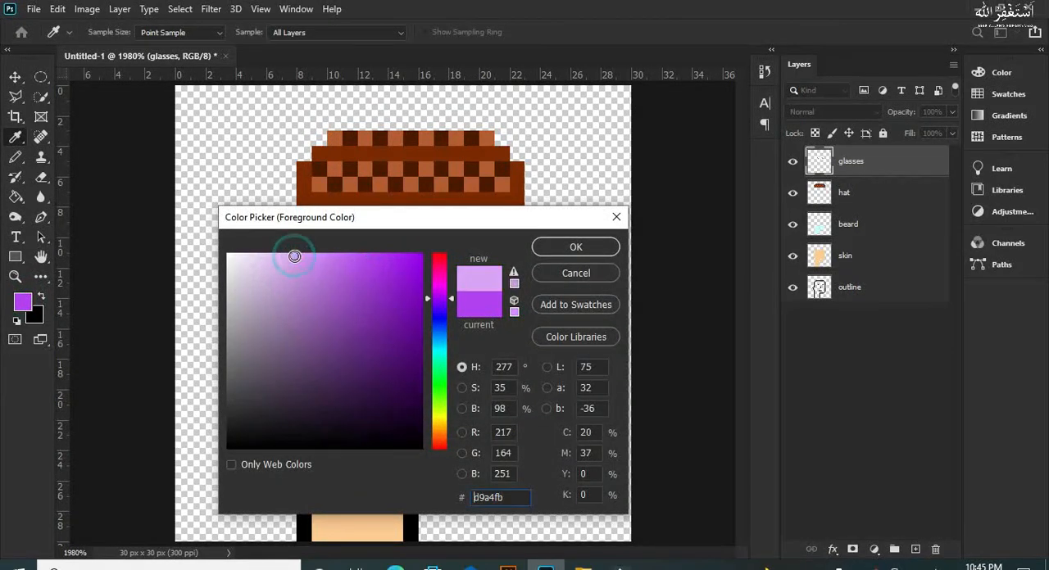
key(Return)
click(382, 245)
click(364, 260)
click(471, 245)
click(456, 261)
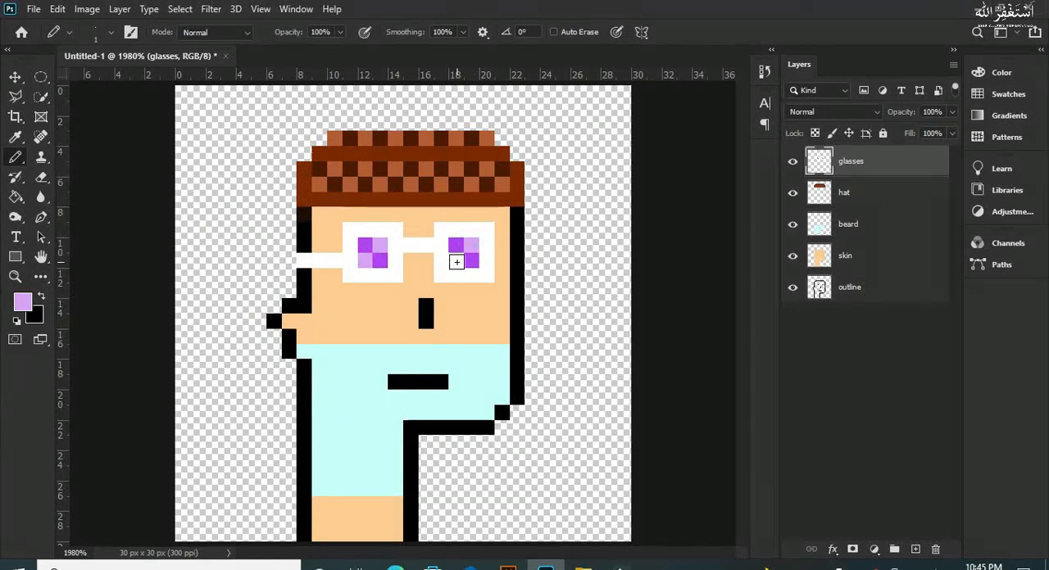
Step: Add a new layer named "background" beneath the outline layer
click(15, 78)
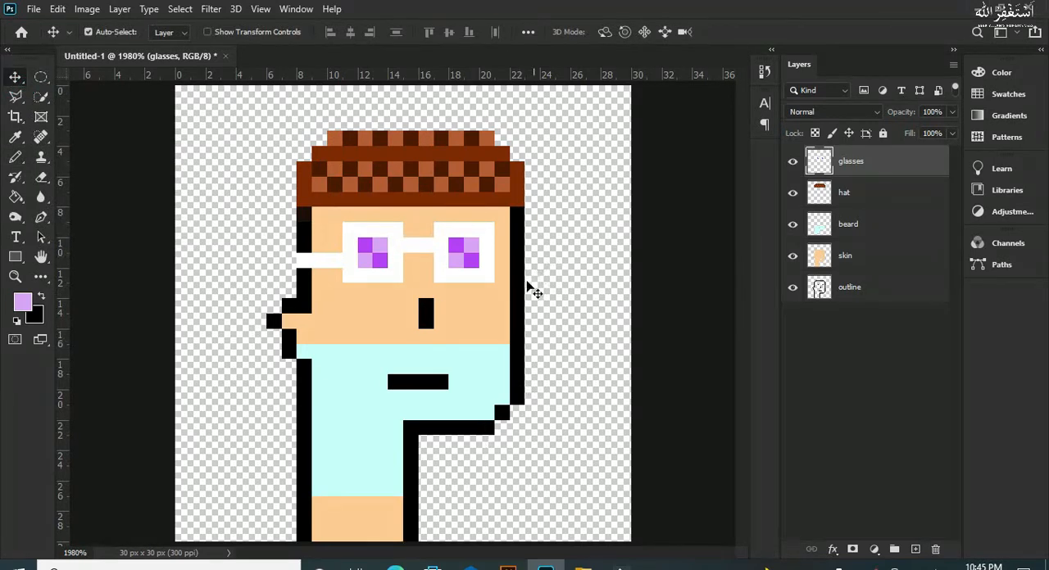
click(891, 287)
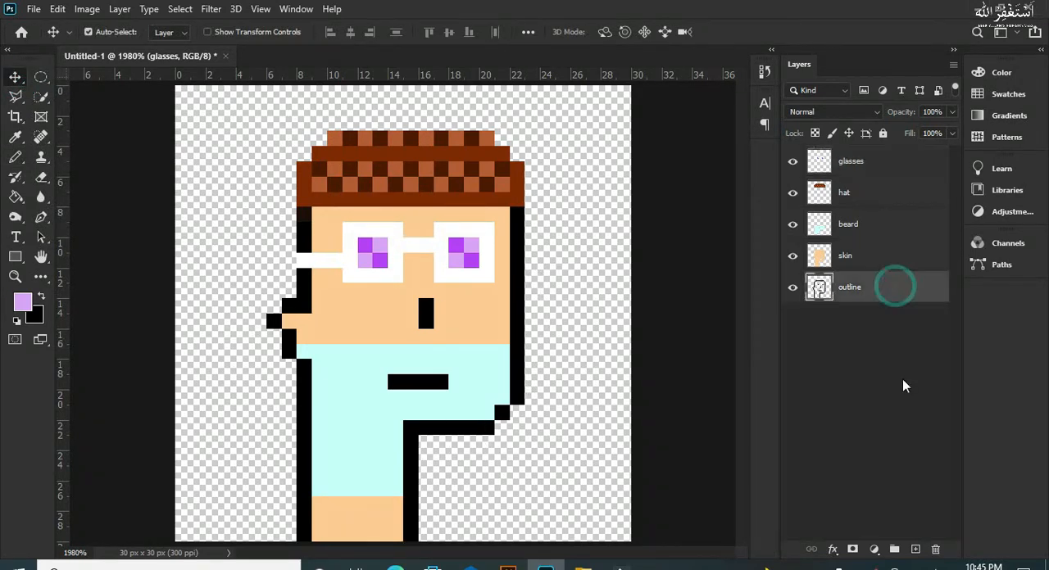
click(913, 547)
drag(900, 282, 899, 334)
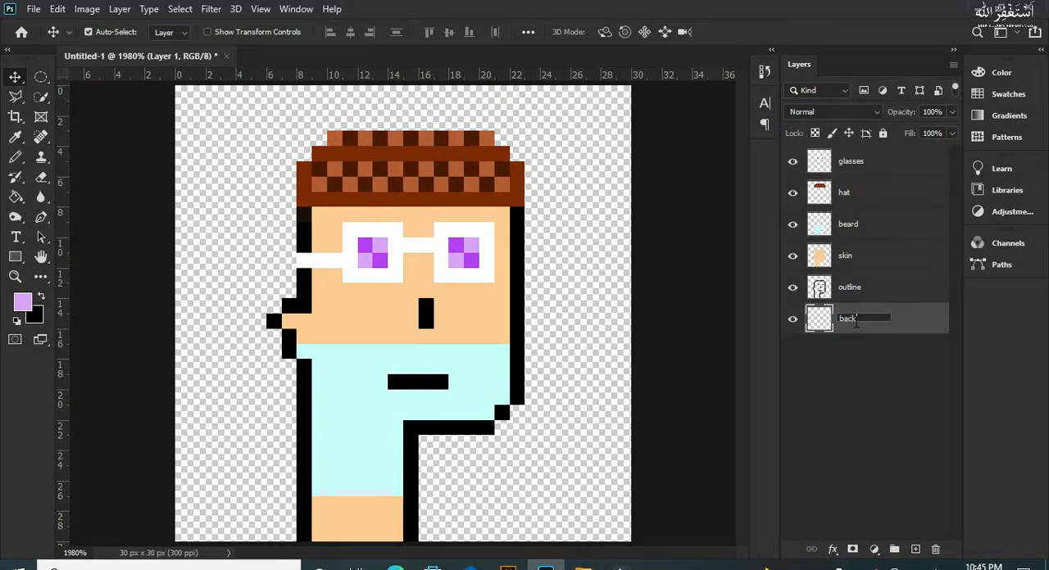
text(d)
key(Return)
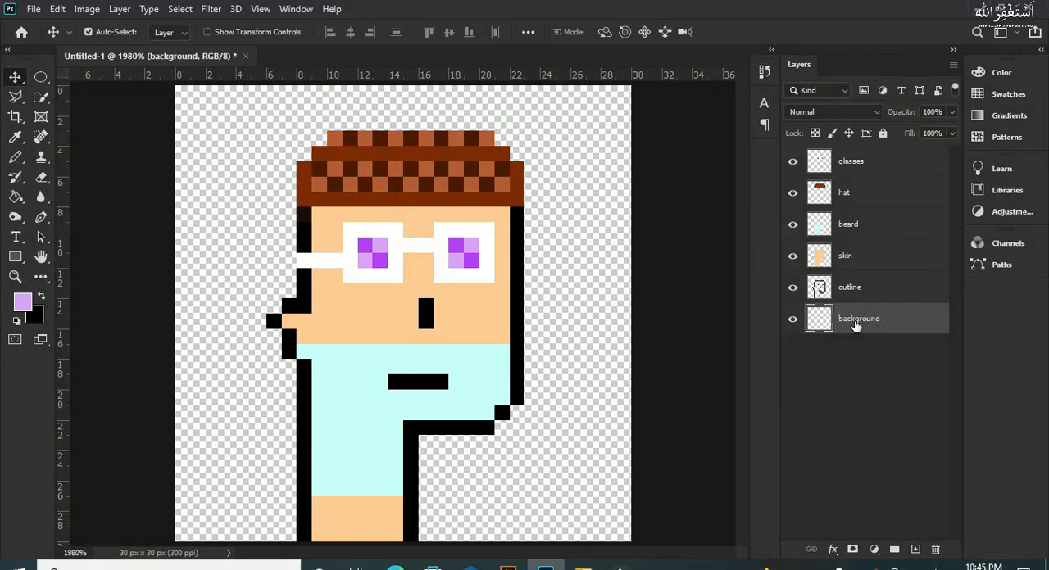
Step: Set the foreground colour to yellow f6ff6d and fill the background layer with it
click(22, 304)
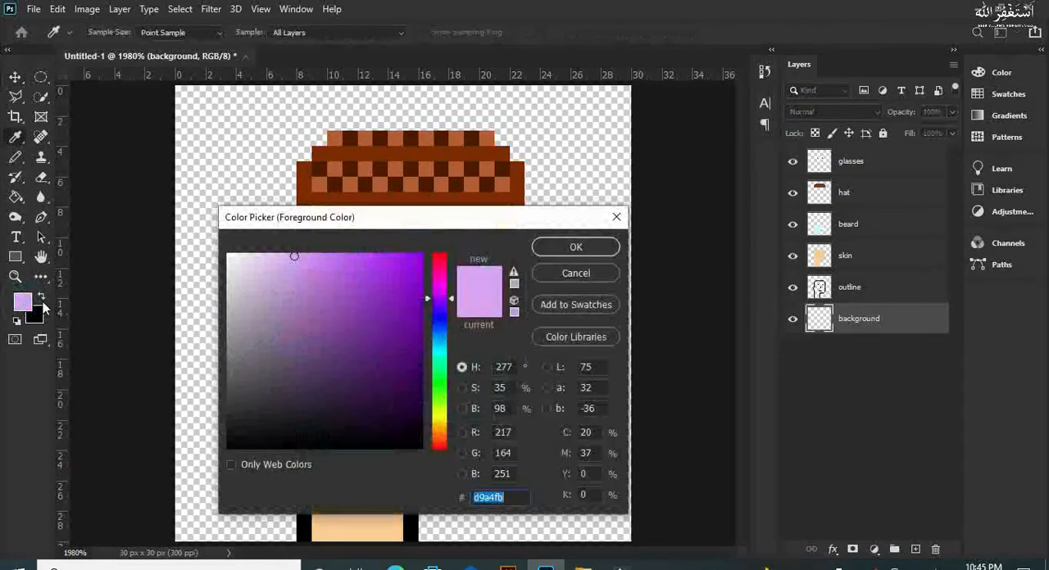
drag(438, 348, 440, 363)
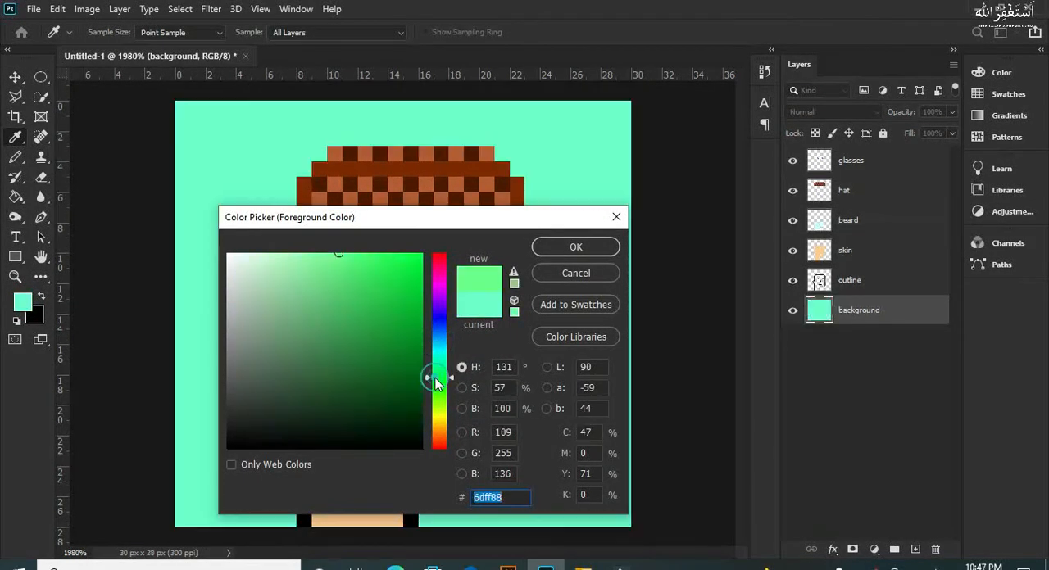
click(437, 308)
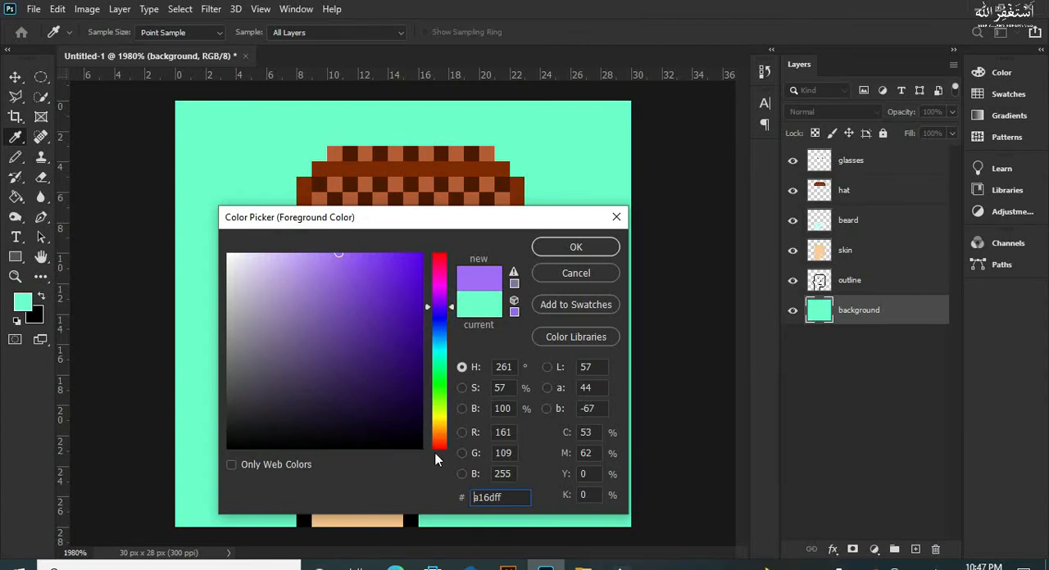
click(440, 422)
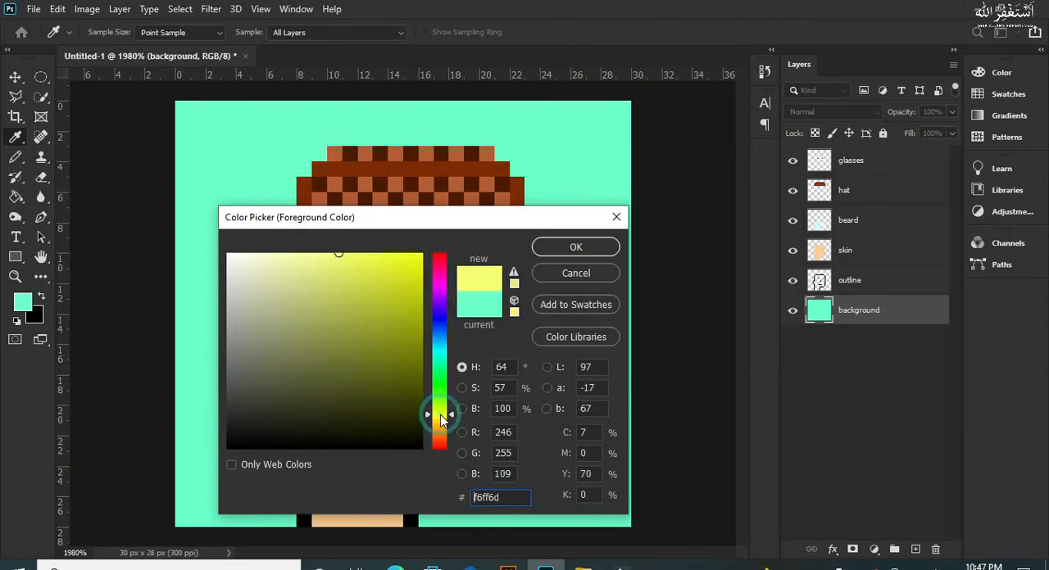
click(559, 248)
click(574, 197)
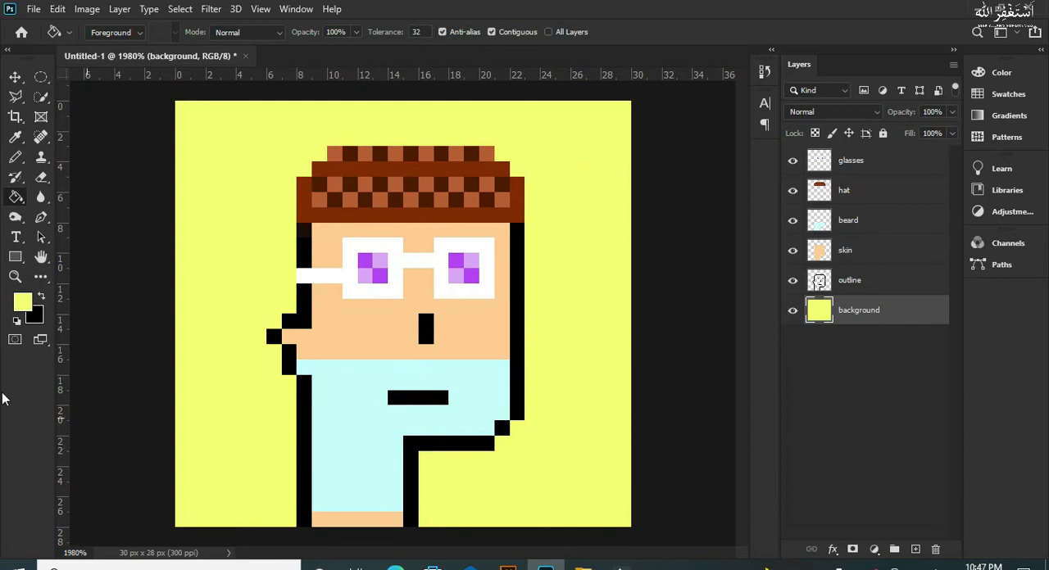
Step: In the image size settings, unlink width from height and set both to 1000 pixels
click(16, 78)
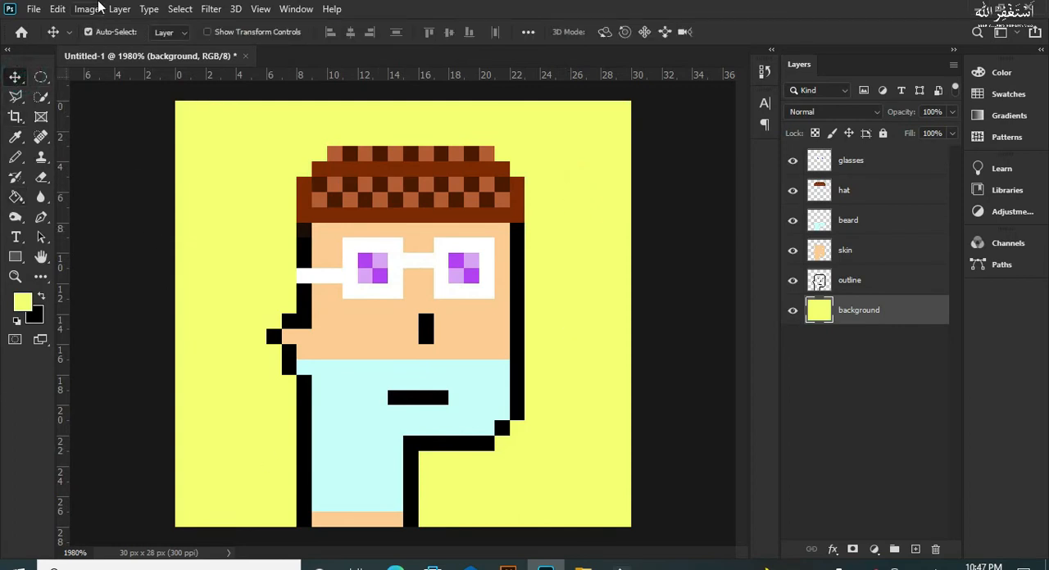
click(65, 9)
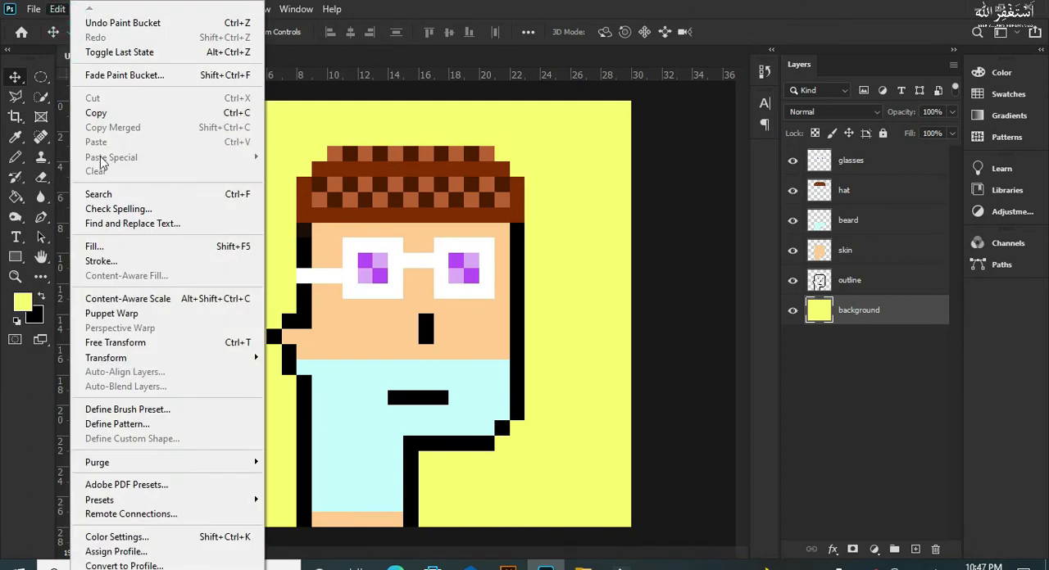
click(476, 7)
click(87, 9)
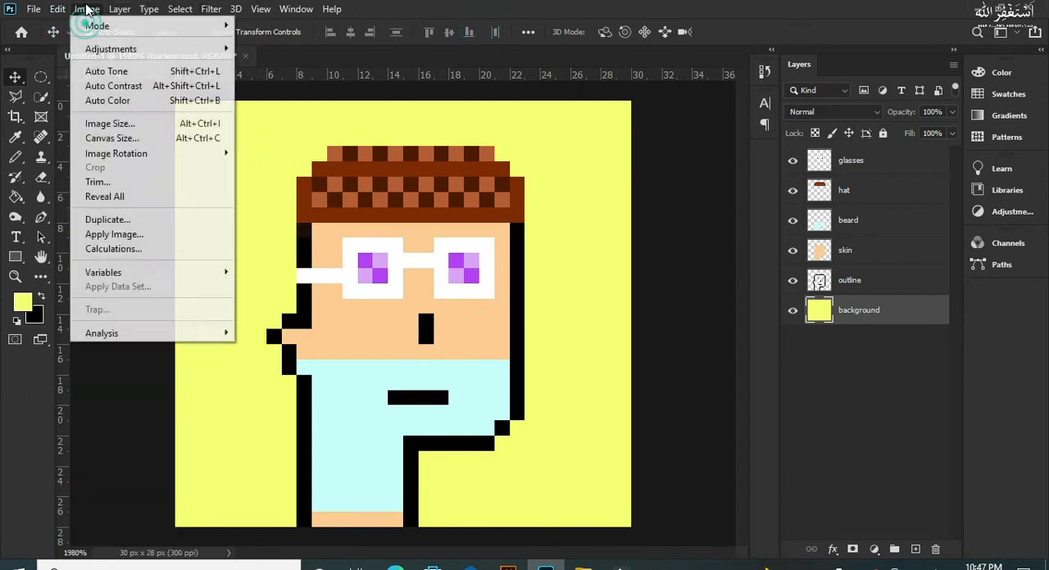
click(107, 123)
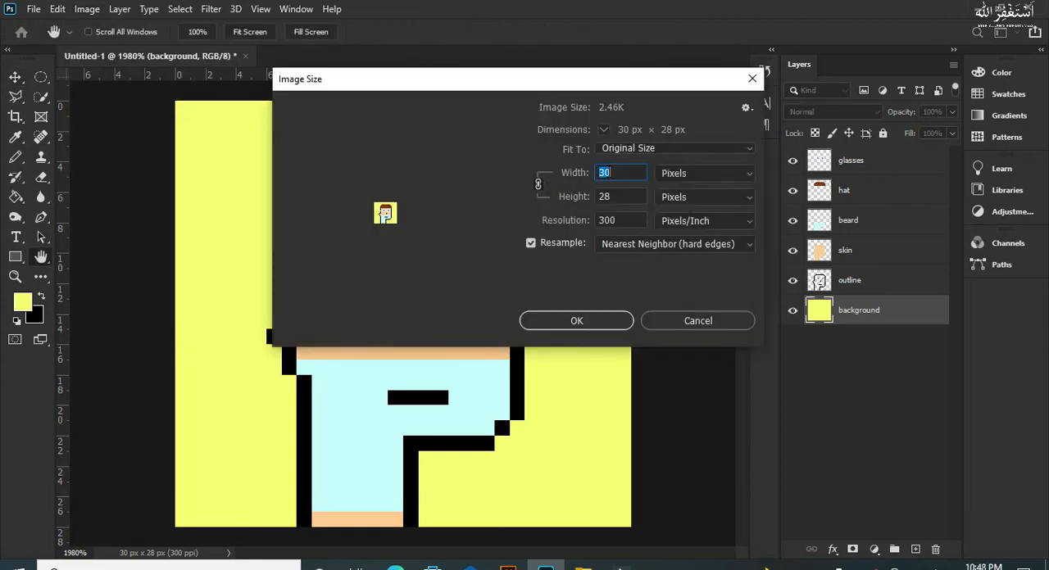
text(1000)
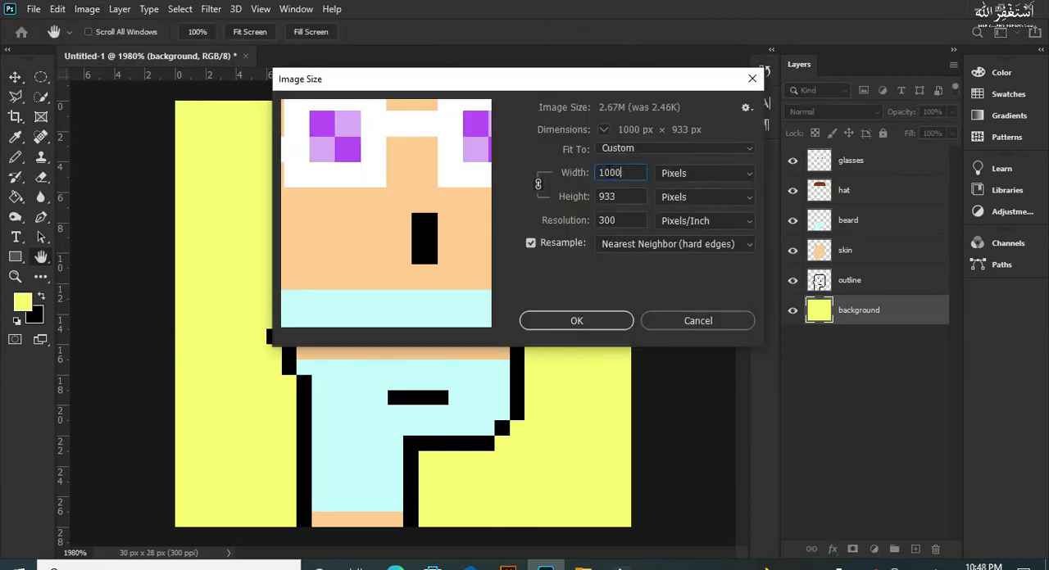
double_click(615, 195)
text(100)
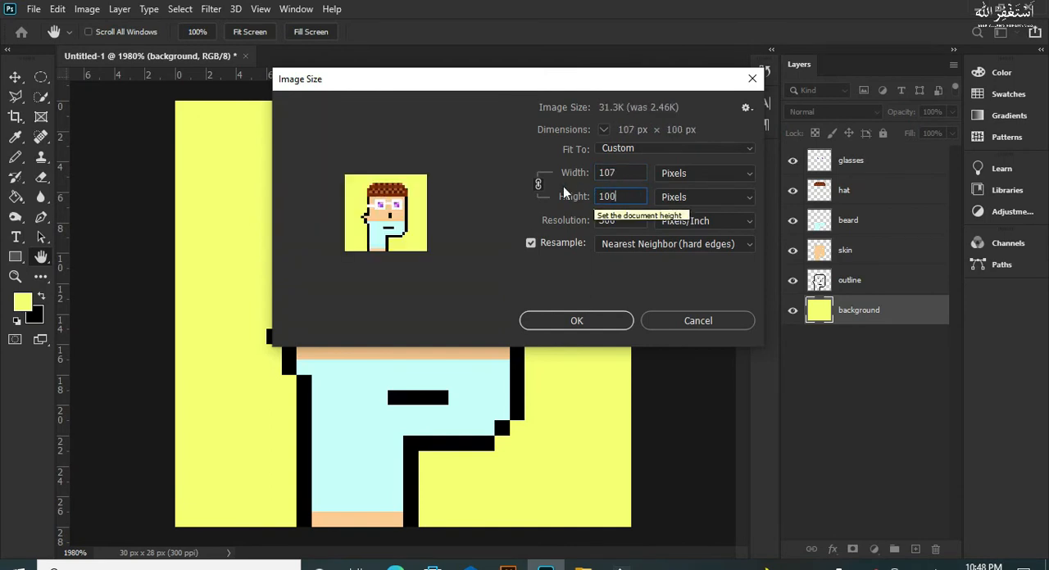
click(538, 183)
double_click(618, 172)
text(100)
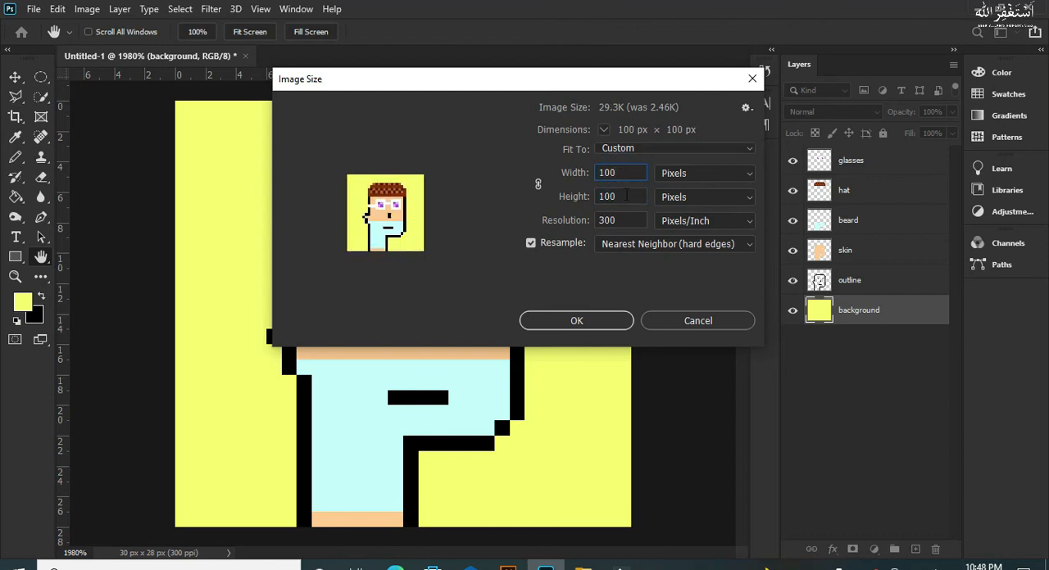
double_click(622, 196)
text(1000)
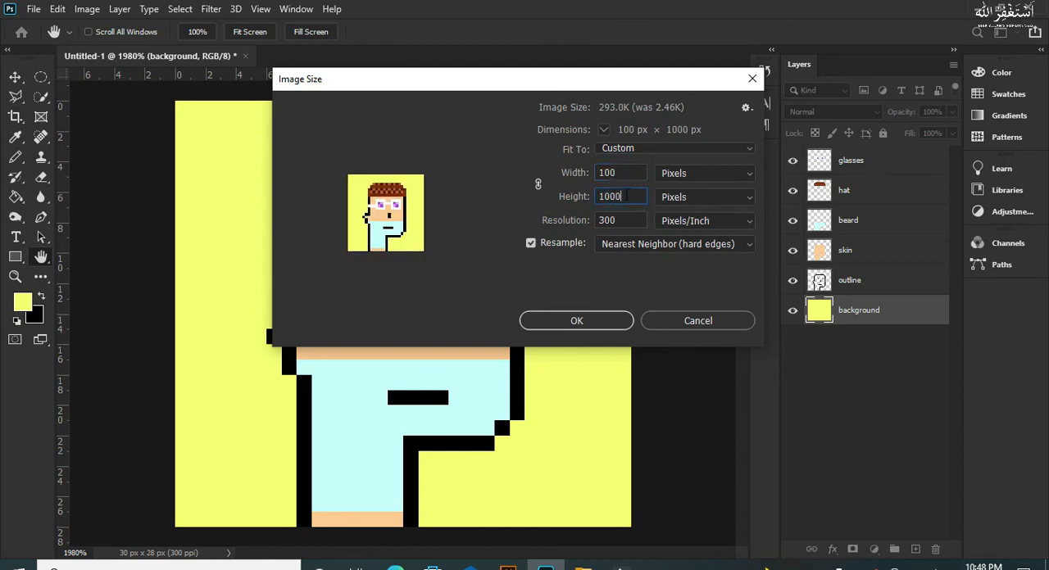
text(0)
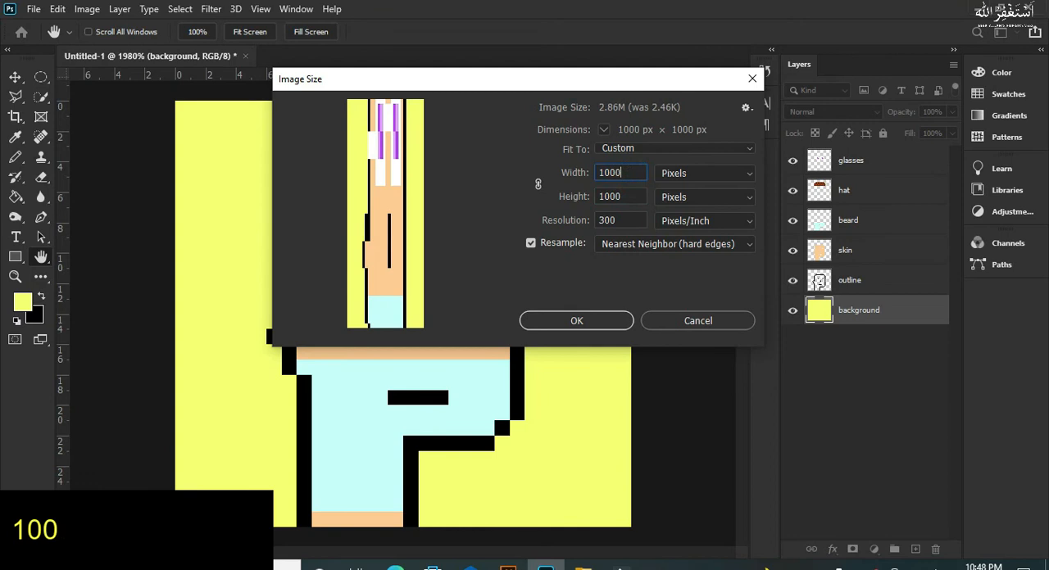
Step: Resample the image with Nearest Neighbor (hard edges), apply the resize and fit the whole portrait in view
click(672, 251)
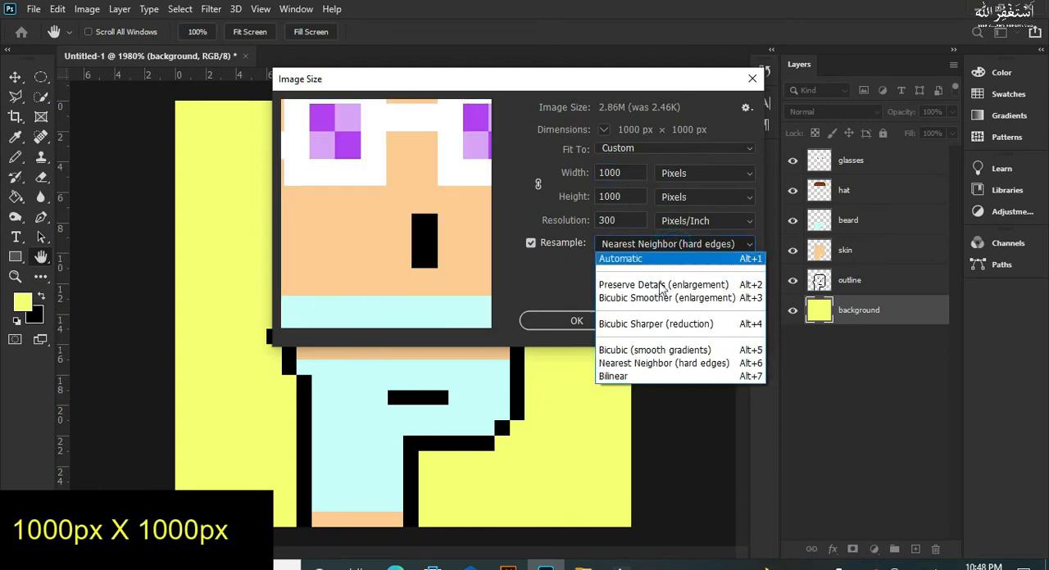
click(651, 363)
click(577, 320)
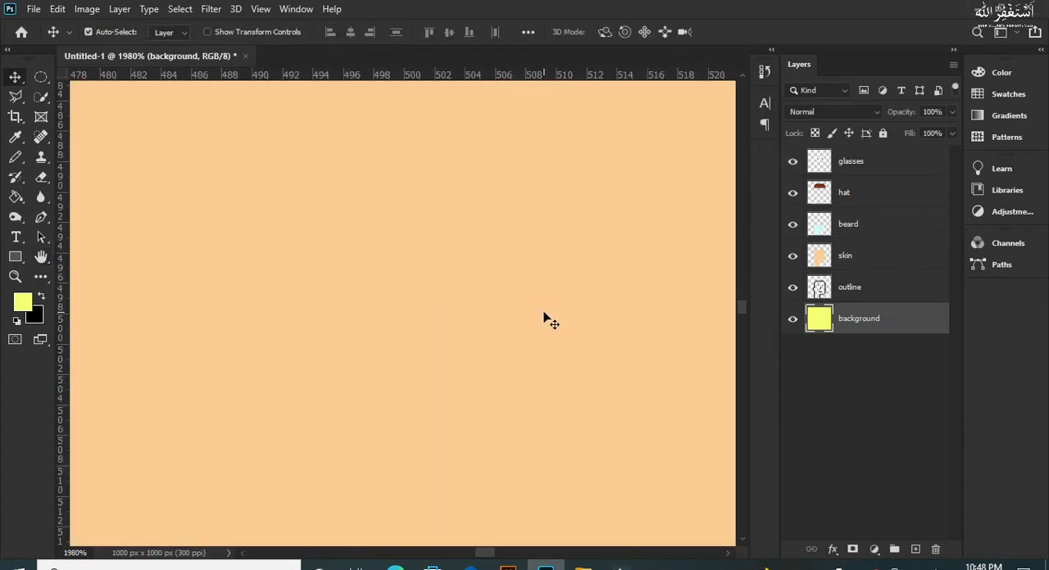
key(ctrl+0)
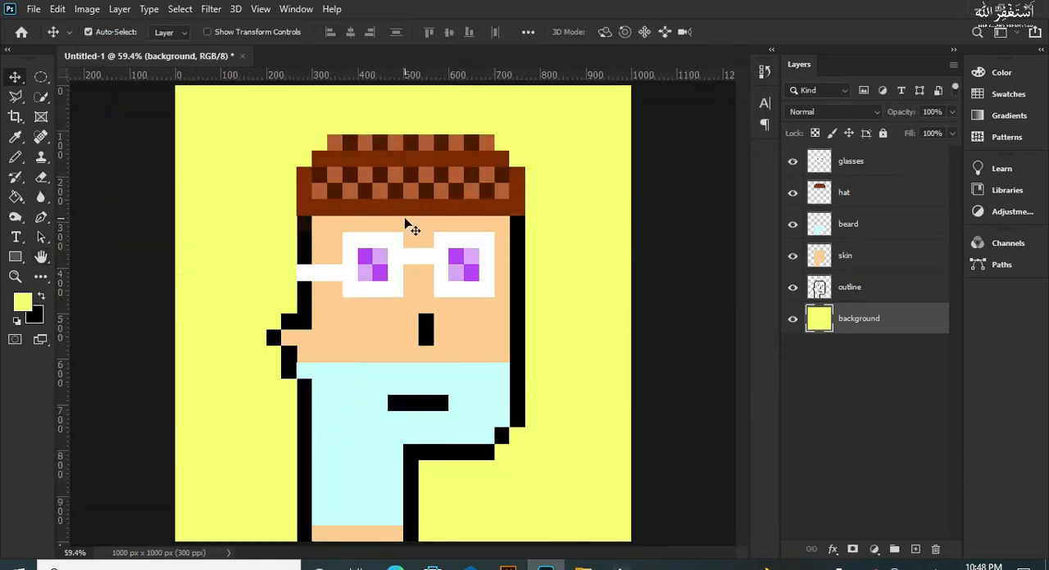
Step: Start an Export As of the portrait and choose PNG as the file format
click(80, 8)
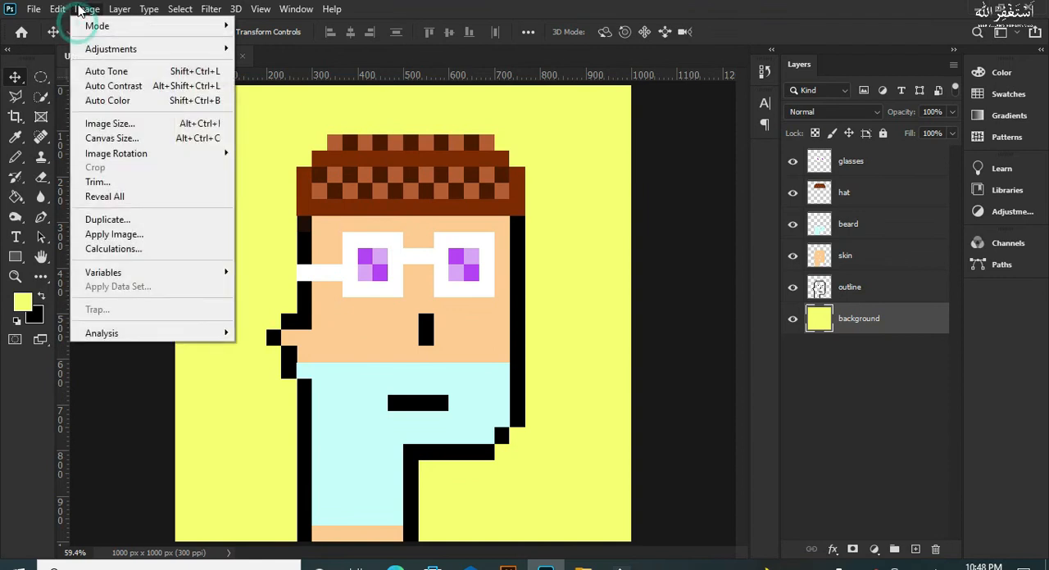
mouse_move(24, 6)
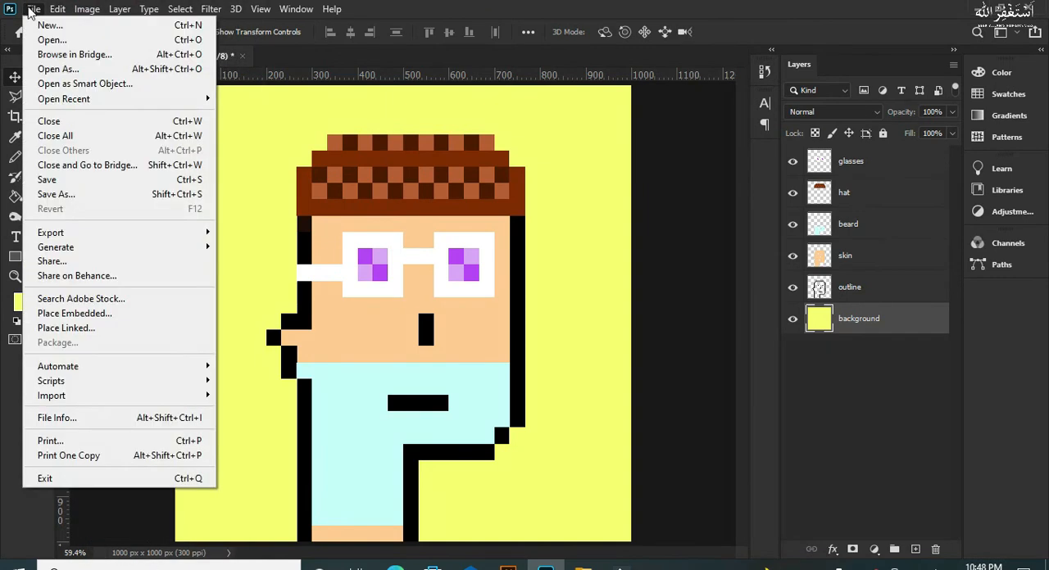
mouse_move(136, 236)
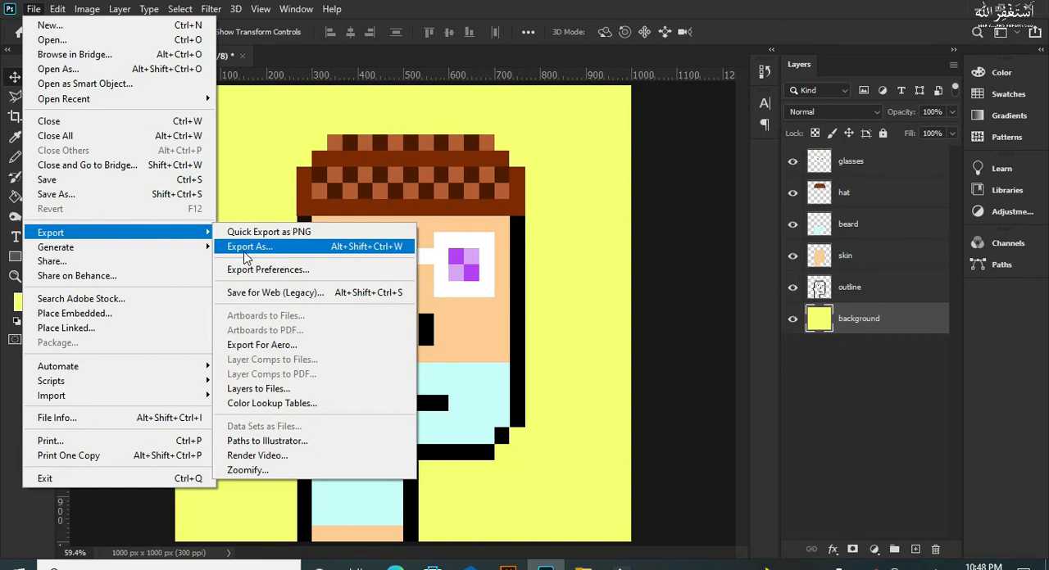
click(248, 255)
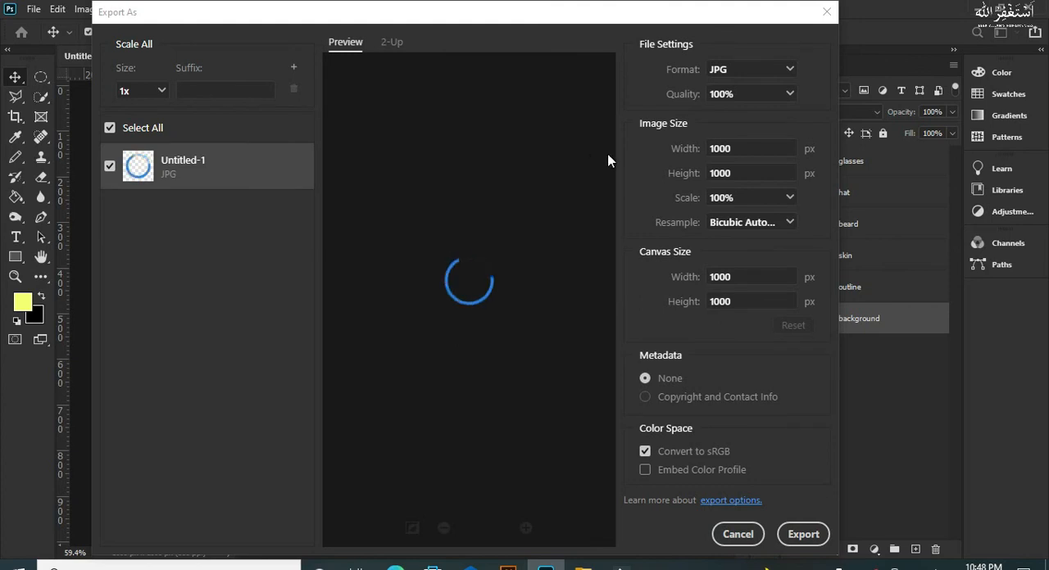
click(748, 70)
click(727, 94)
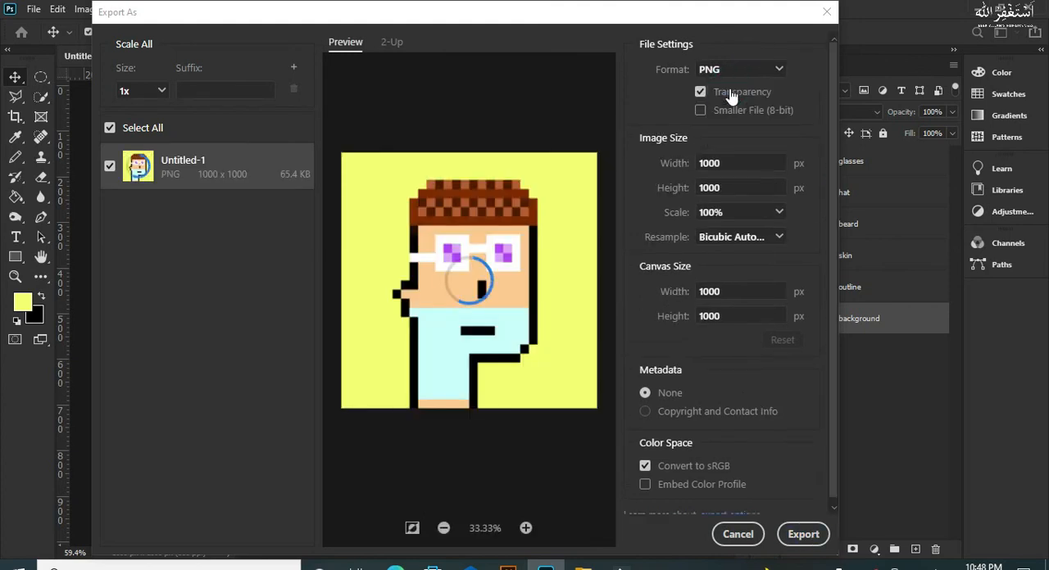
Step: Export the portrait to the Desktop under the file name "nft 1"
click(793, 535)
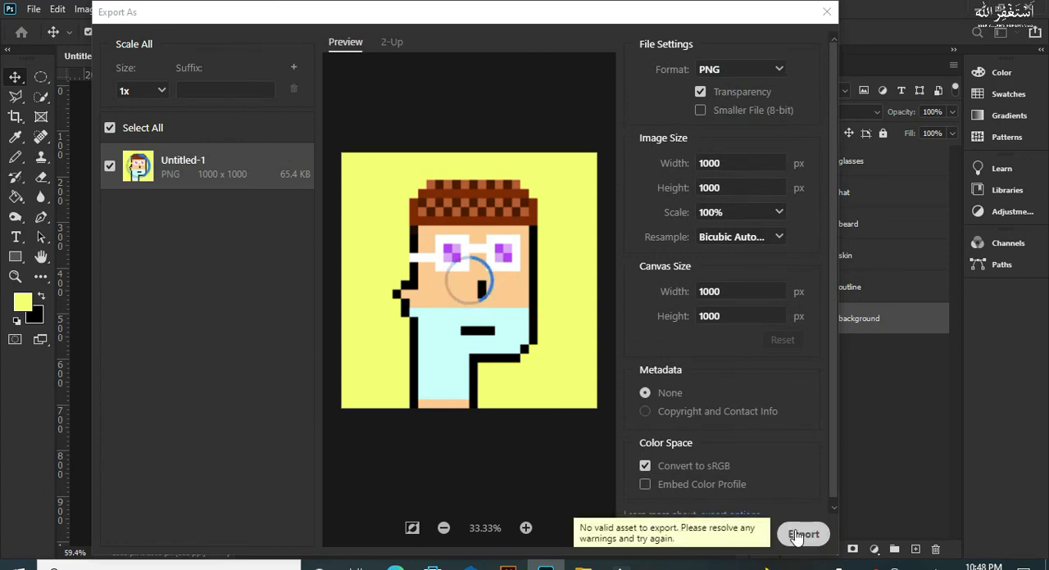
click(795, 534)
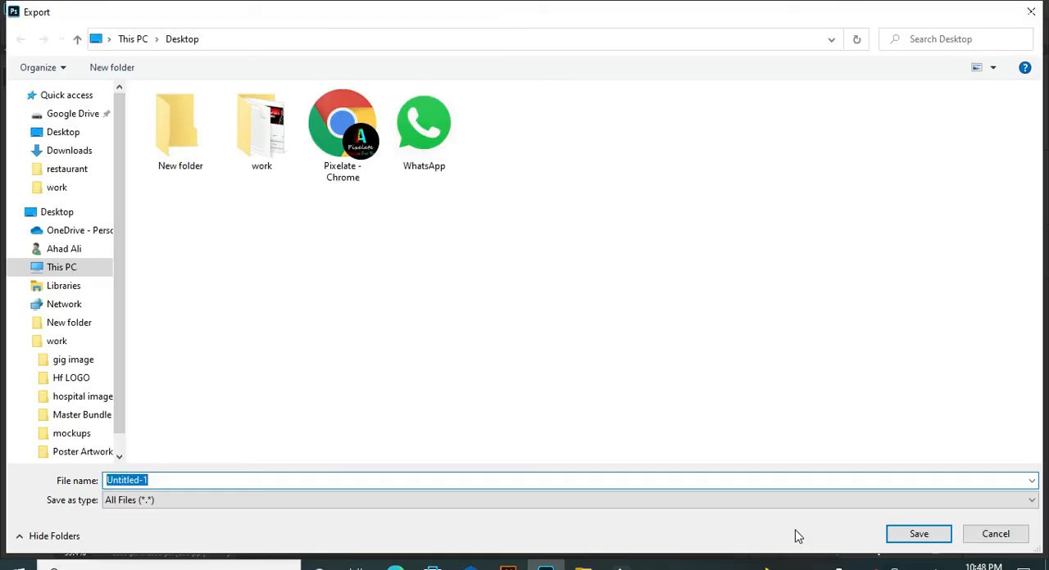
text(nft 1)
key(Return)
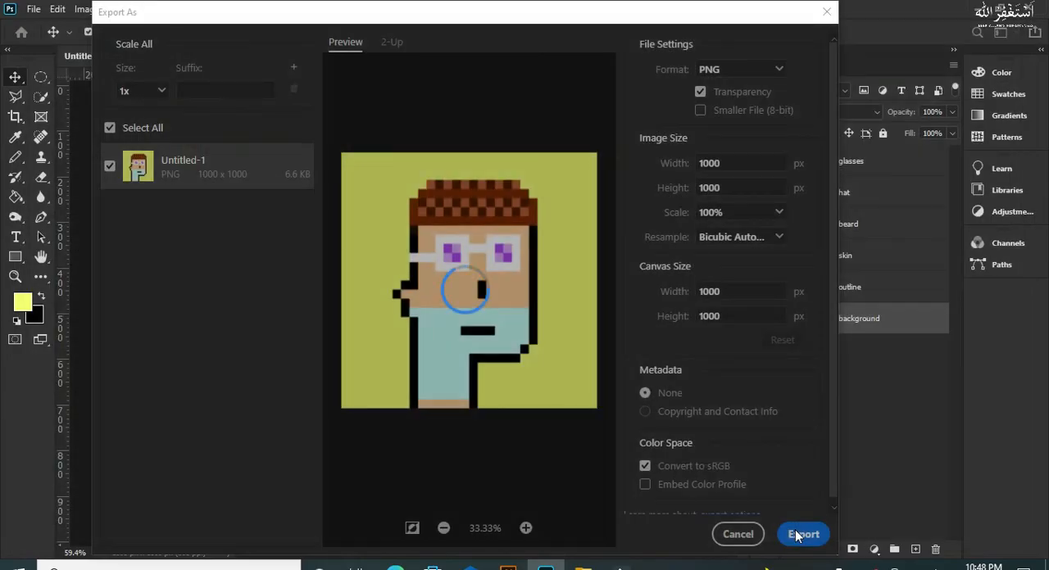